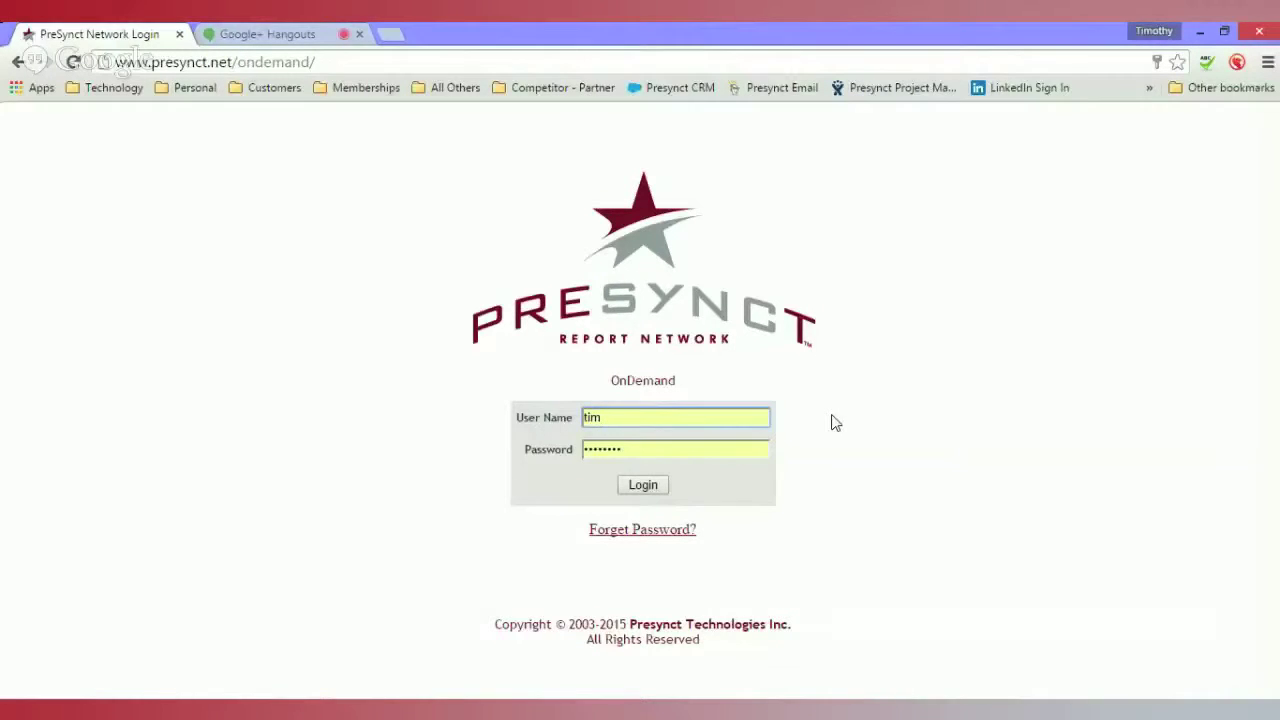
# - Log in and dismiss the warning alert to reach the Reports In-Progress list
pyautogui.click(648, 488)
pyautogui.click(760, 350)
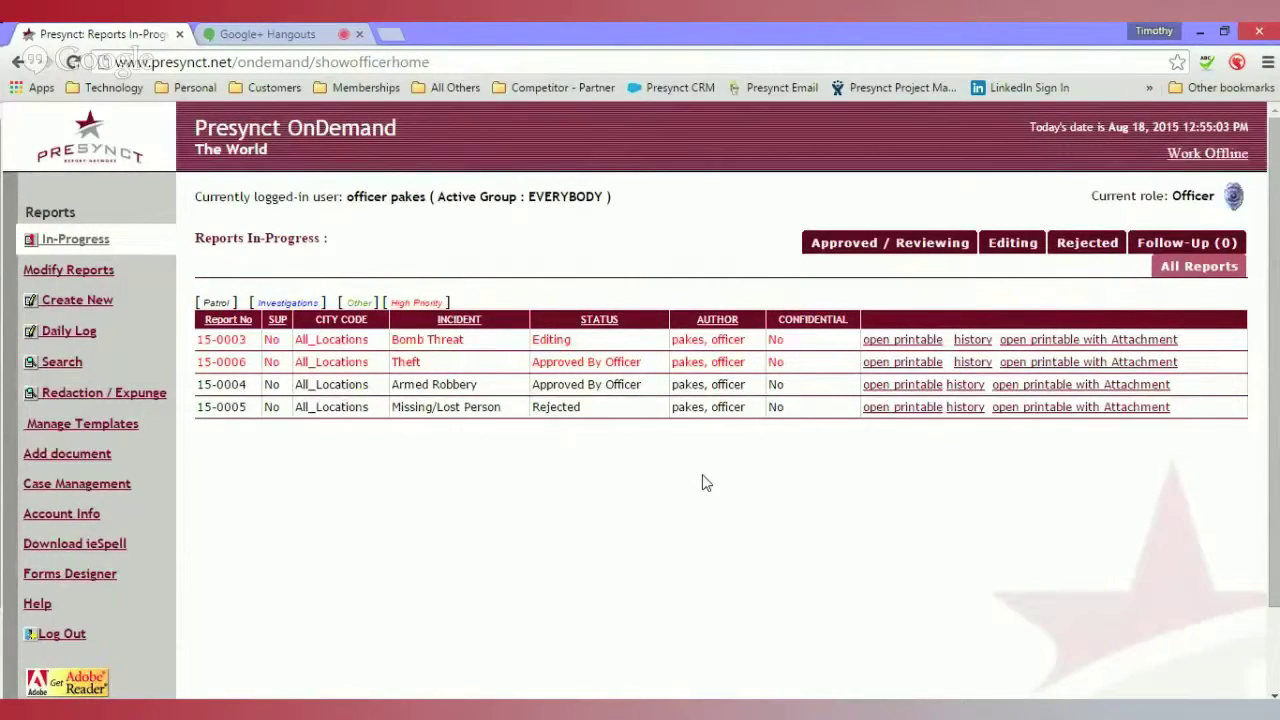
# - Search reports by incident location 'main street' and open report 15-0002 from the results
pyautogui.click(55, 358)
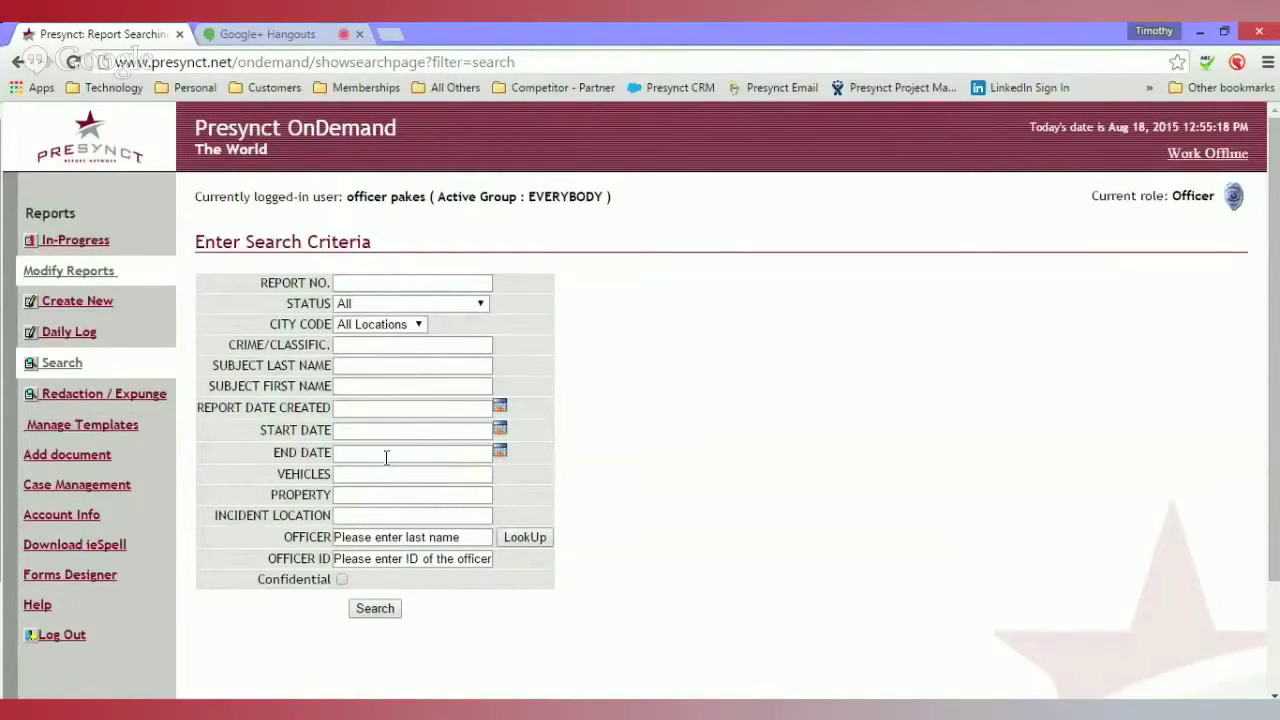
pyautogui.click(383, 515)
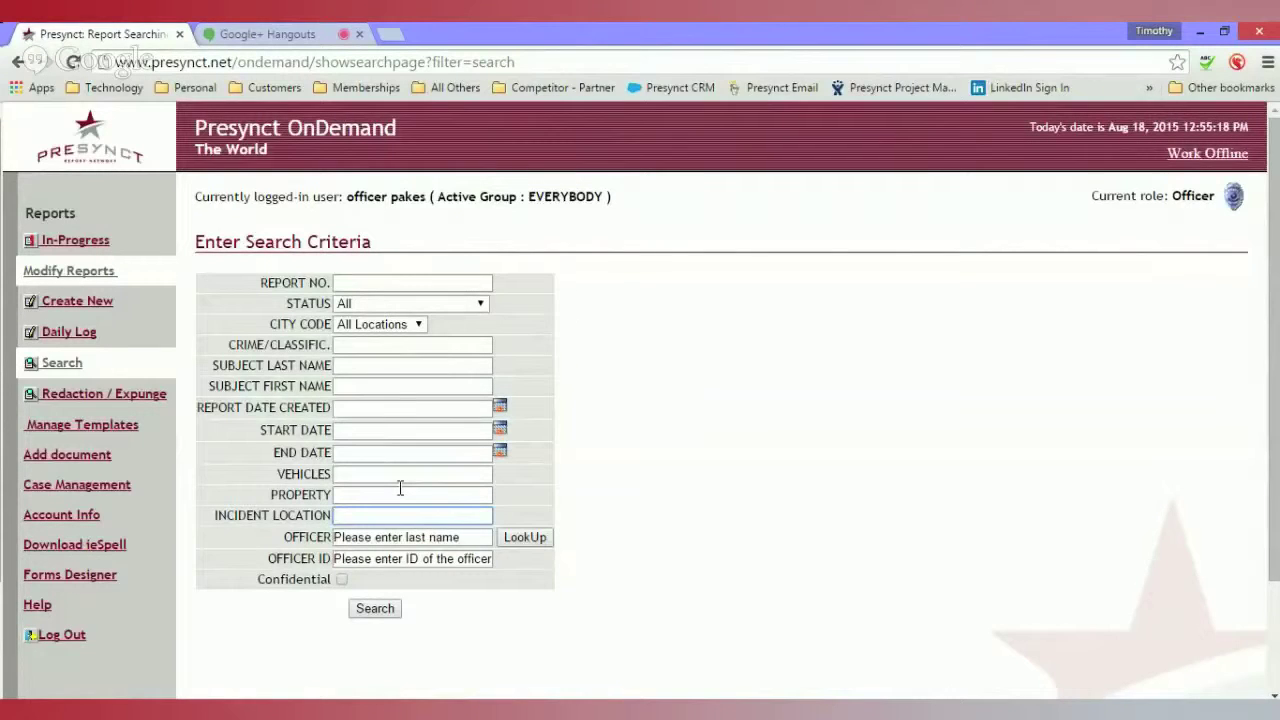
pyautogui.write('main street')
pyautogui.scroll(-2, 407, 493)
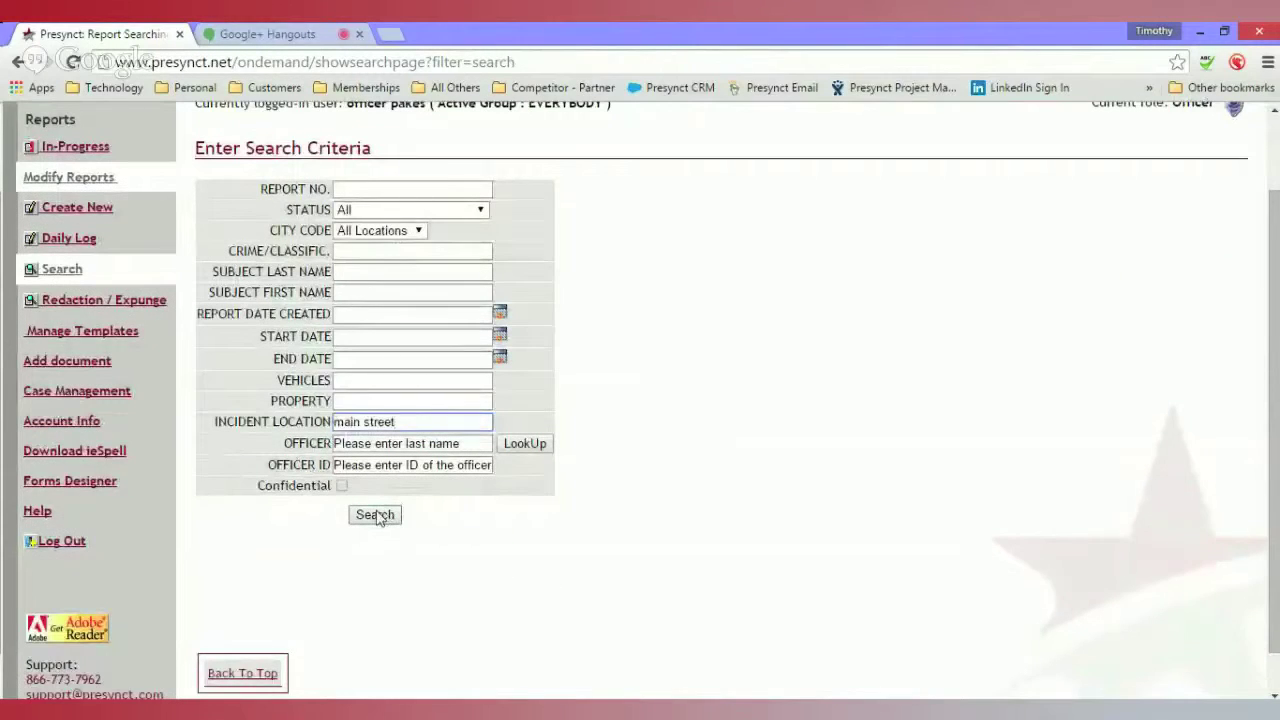
pyautogui.click(376, 515)
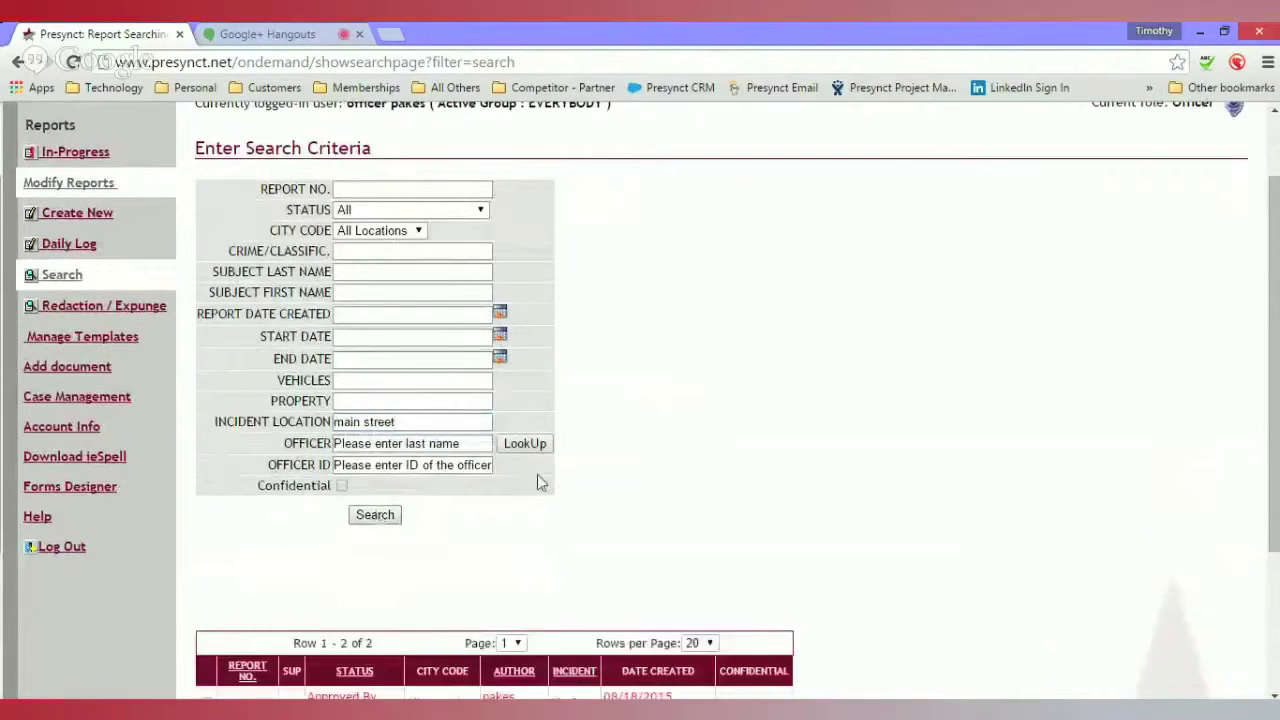
pyautogui.scroll(-2, 547, 478)
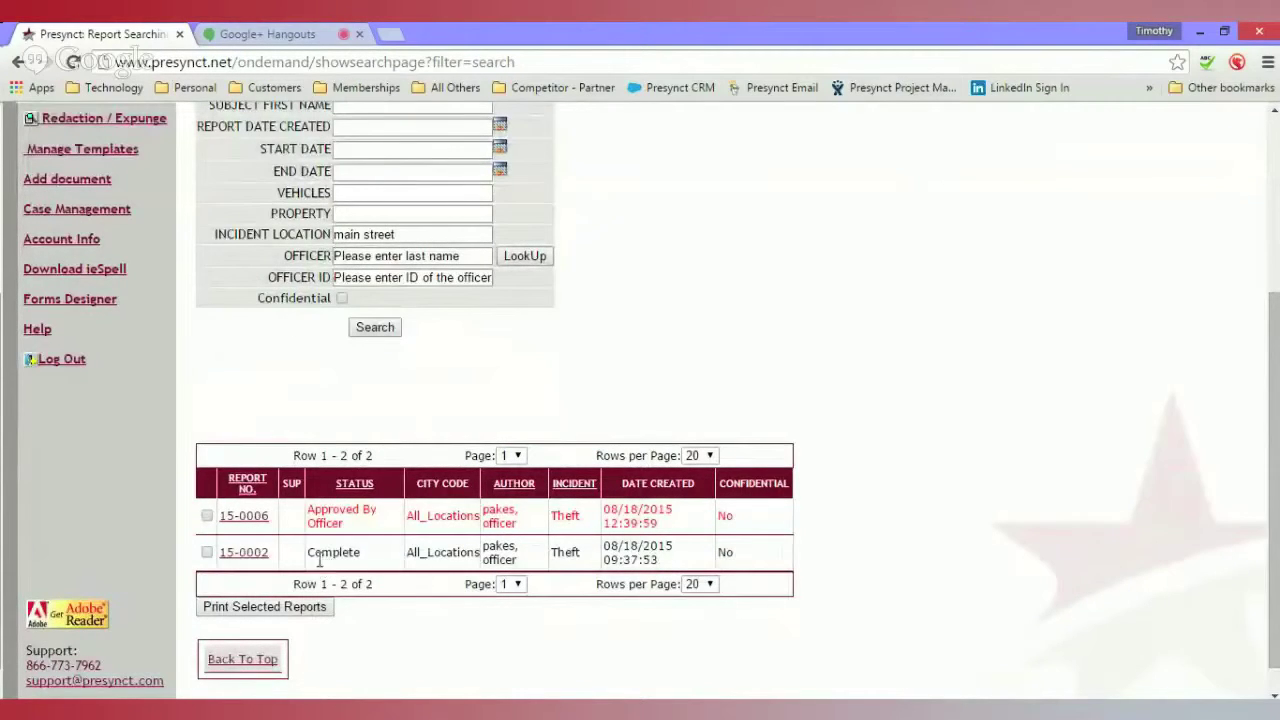
pyautogui.click(250, 558)
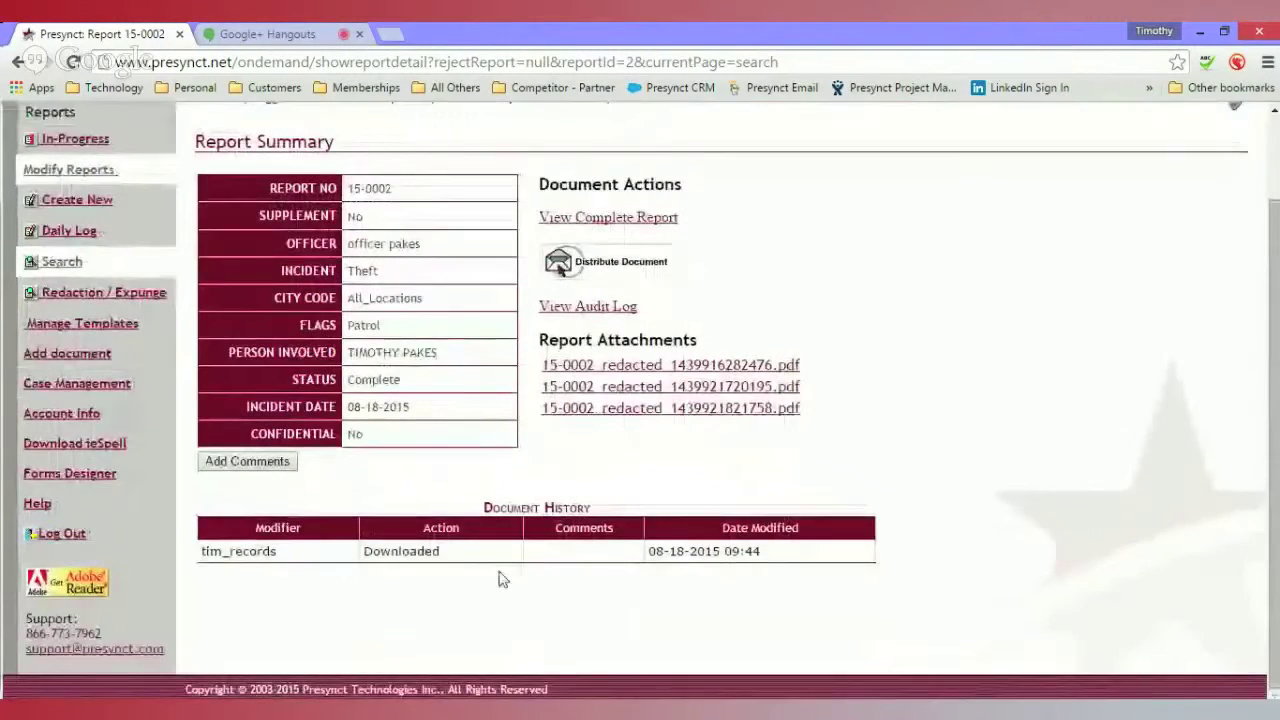
# - Open report 15-0002's complete Incident Report as a PDF
pyautogui.scroll(1, 502, 579)
pyautogui.click(608, 320)
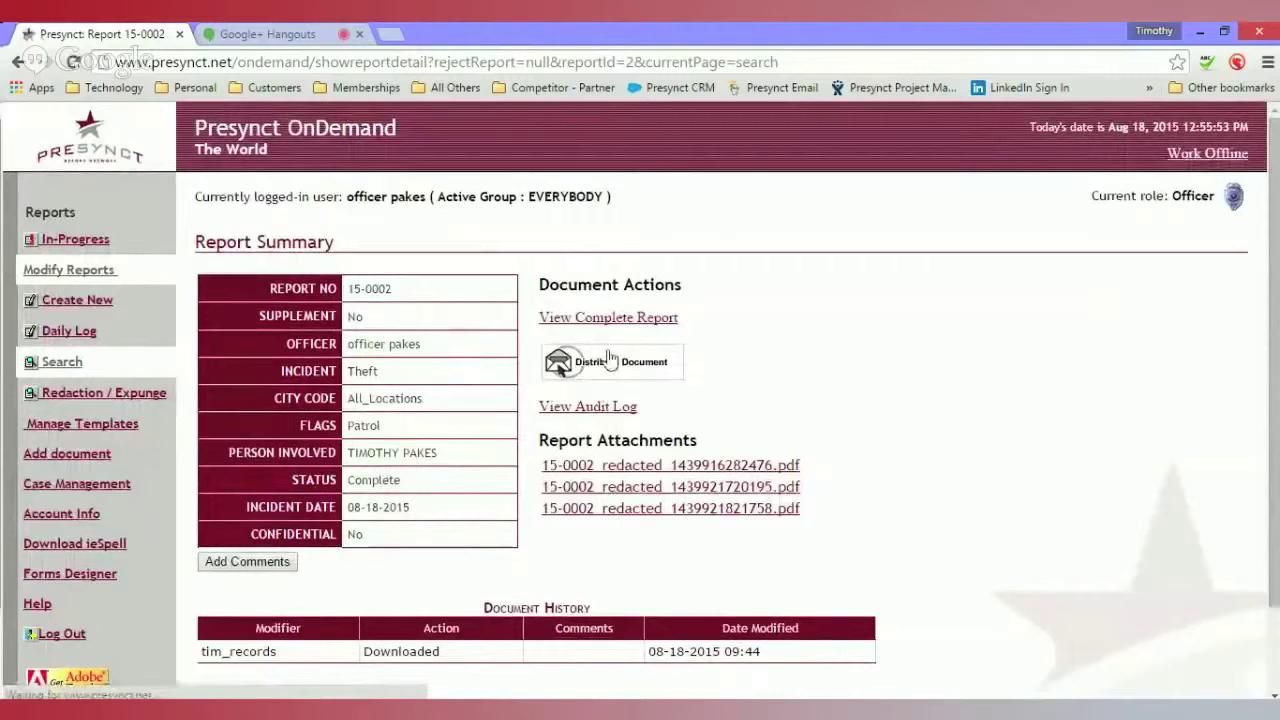
pyautogui.click(95, 683)
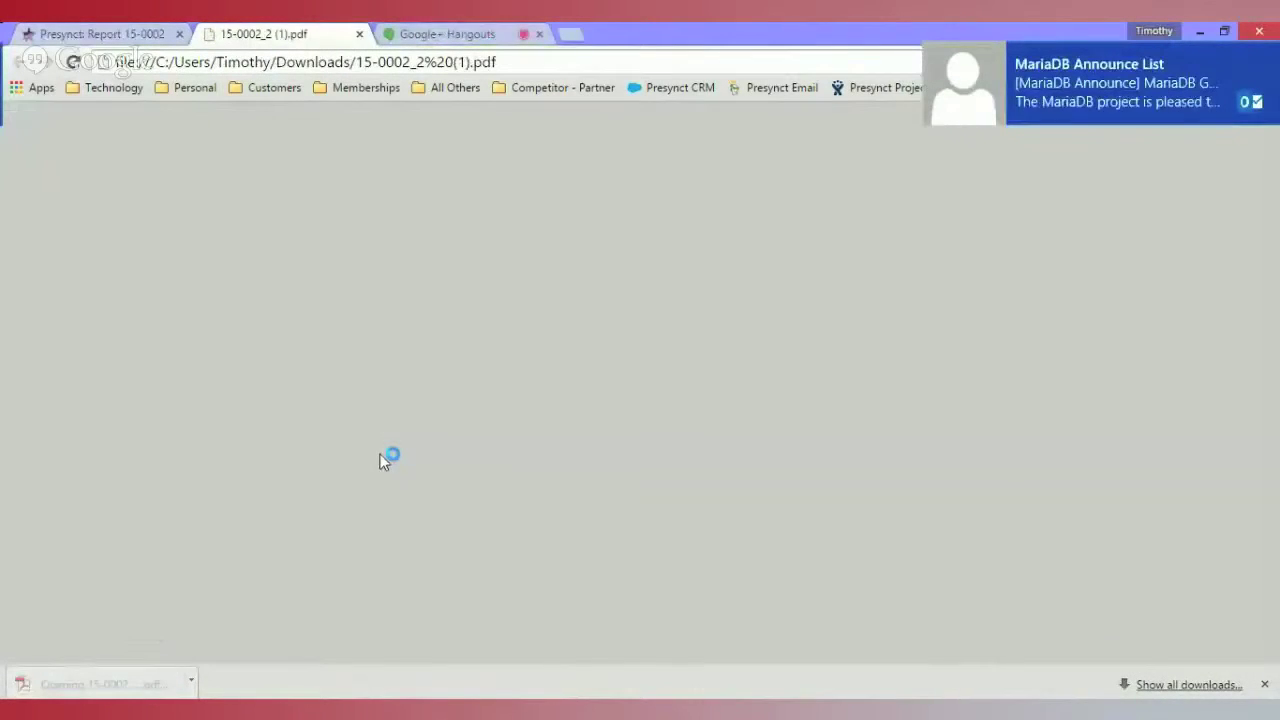
# - Highlight the MAIN STREET location in the PDF, then close it
pyautogui.scroll(-7, 494, 420)
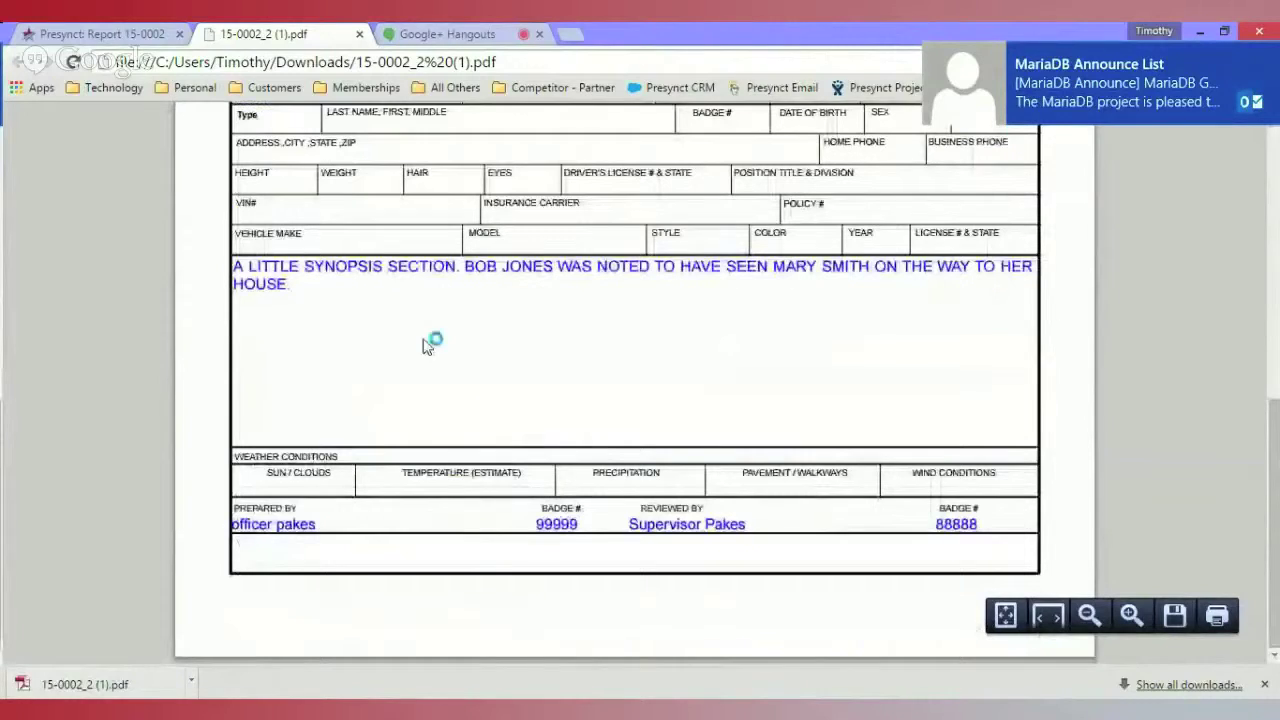
pyautogui.scroll(10, 543, 494)
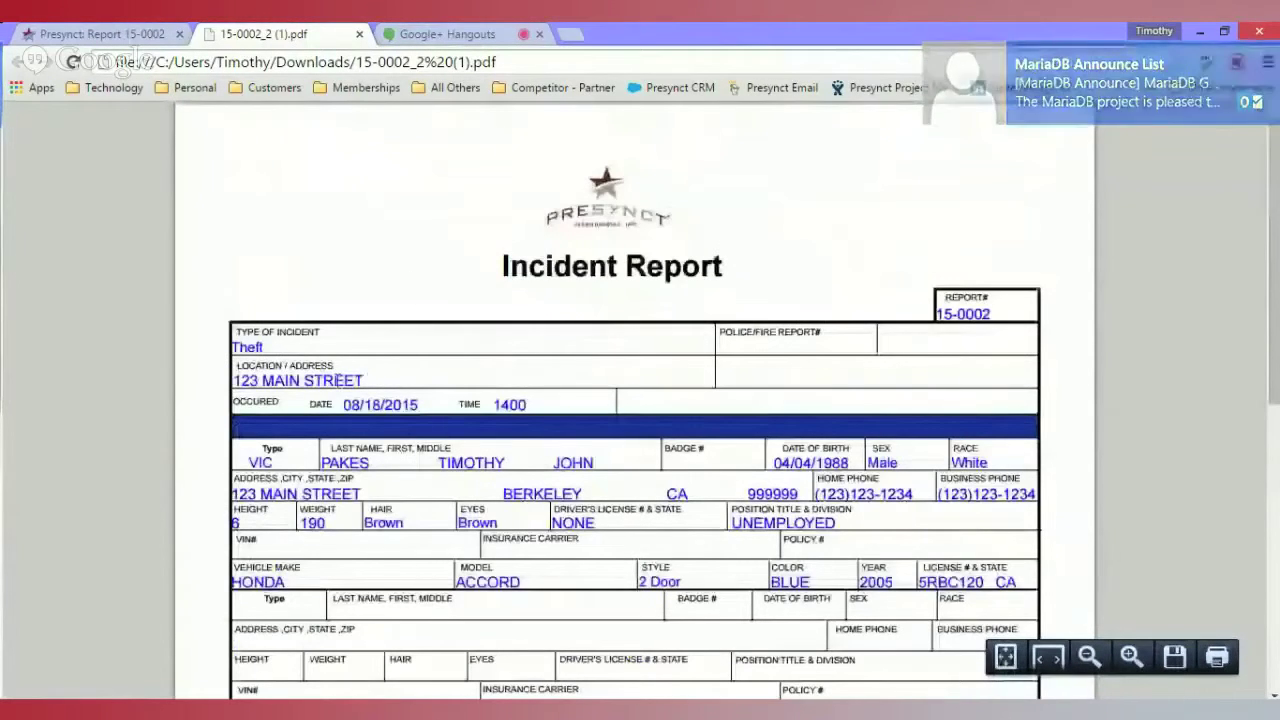
pyautogui.moveTo(262, 380); pyautogui.dragTo(356, 377)
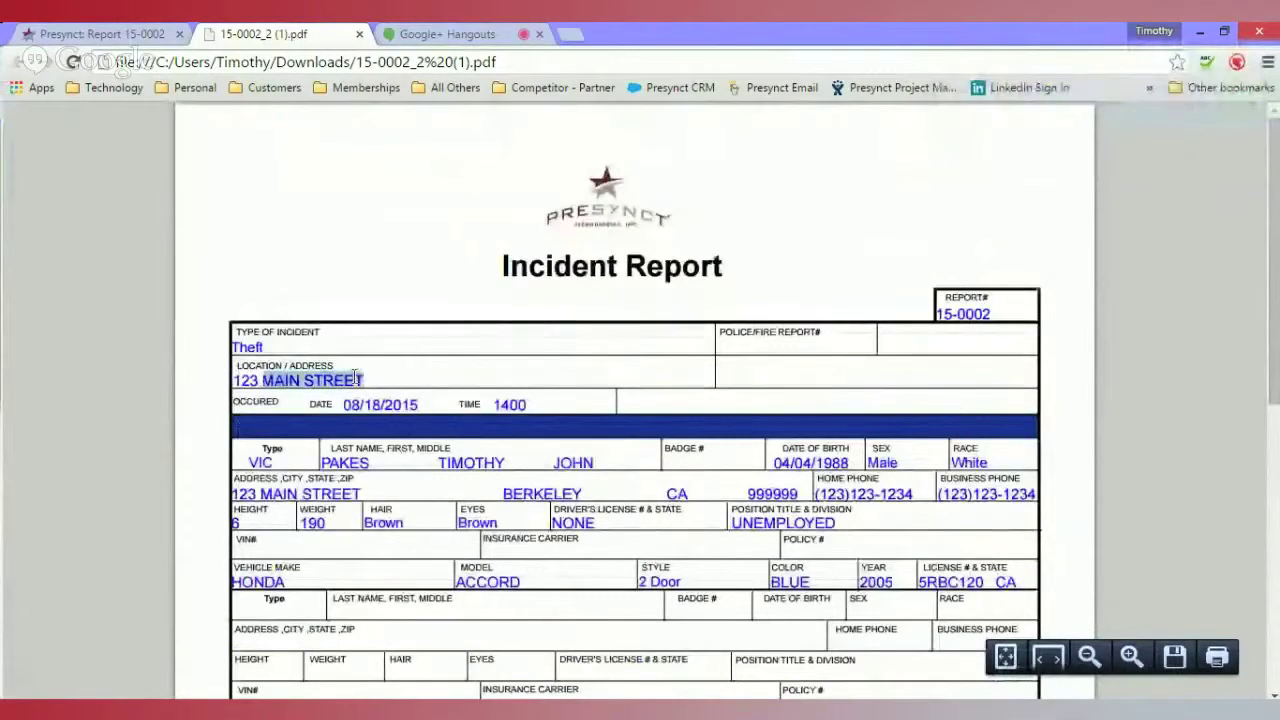
pyautogui.click(359, 34)
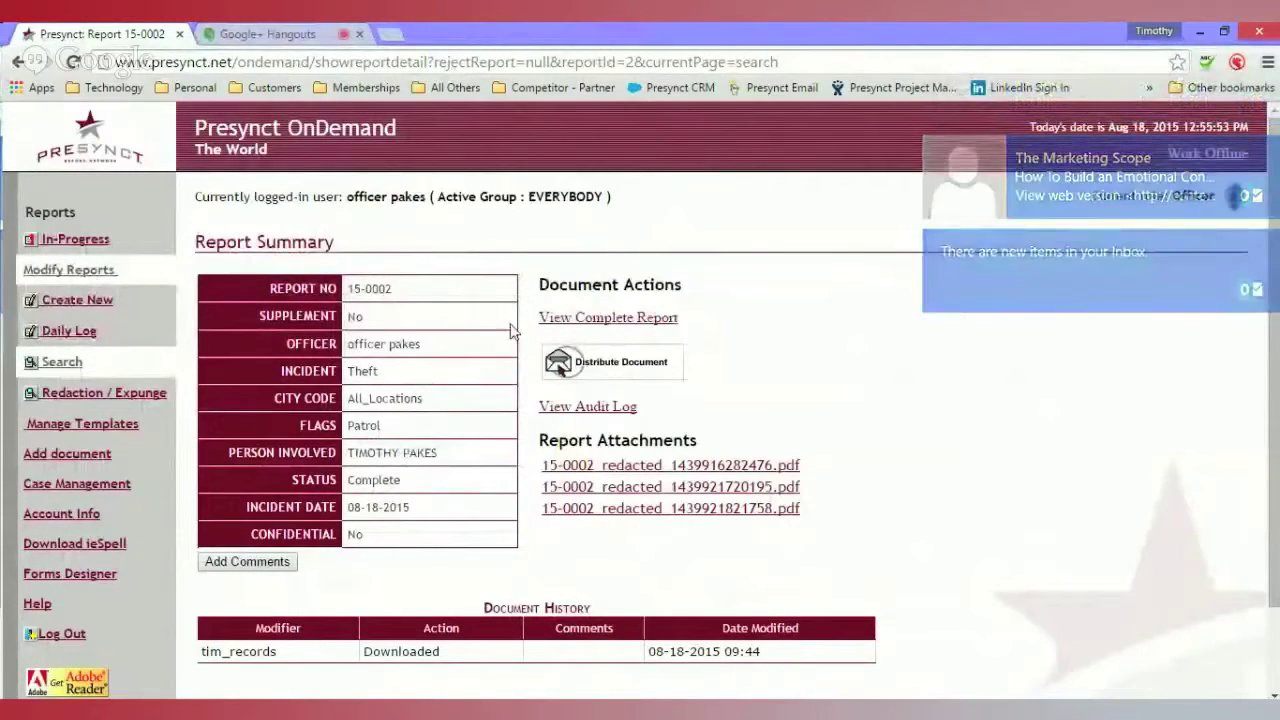
# - Search for crime 'theft' at location 'main street', returning reports 15-0006 and 15-0002
pyautogui.click(60, 363)
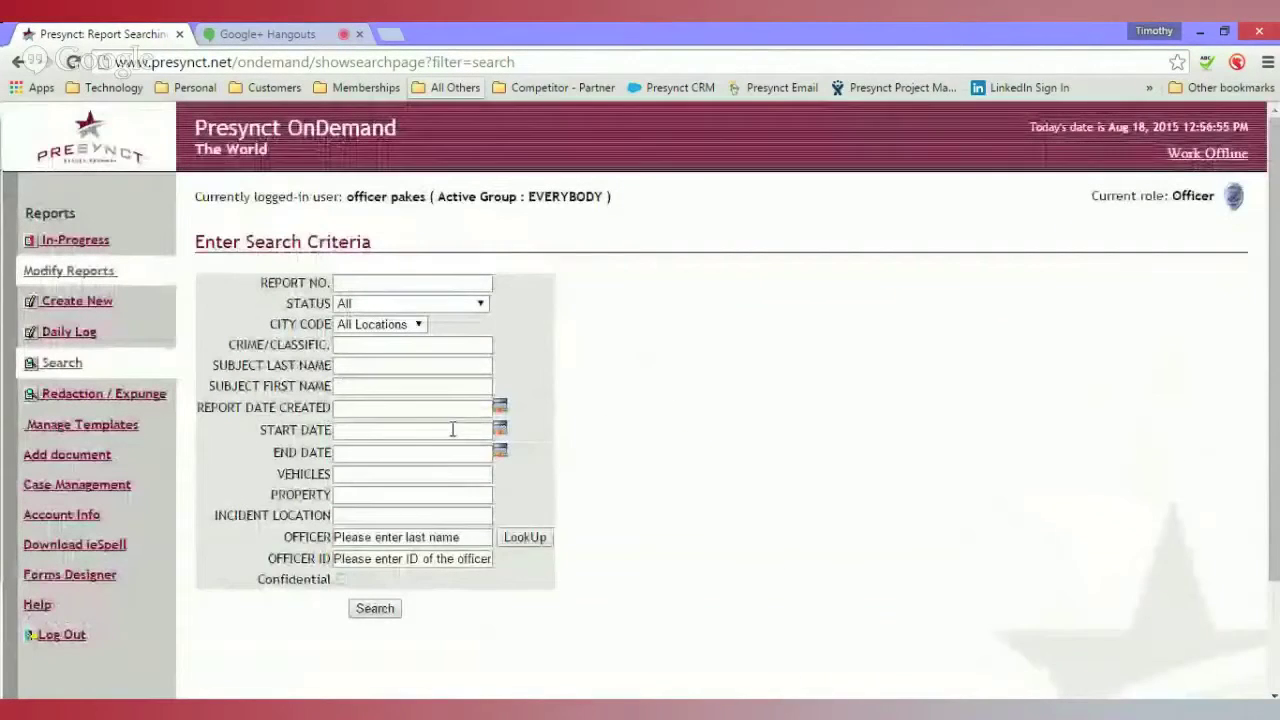
pyautogui.click(416, 510)
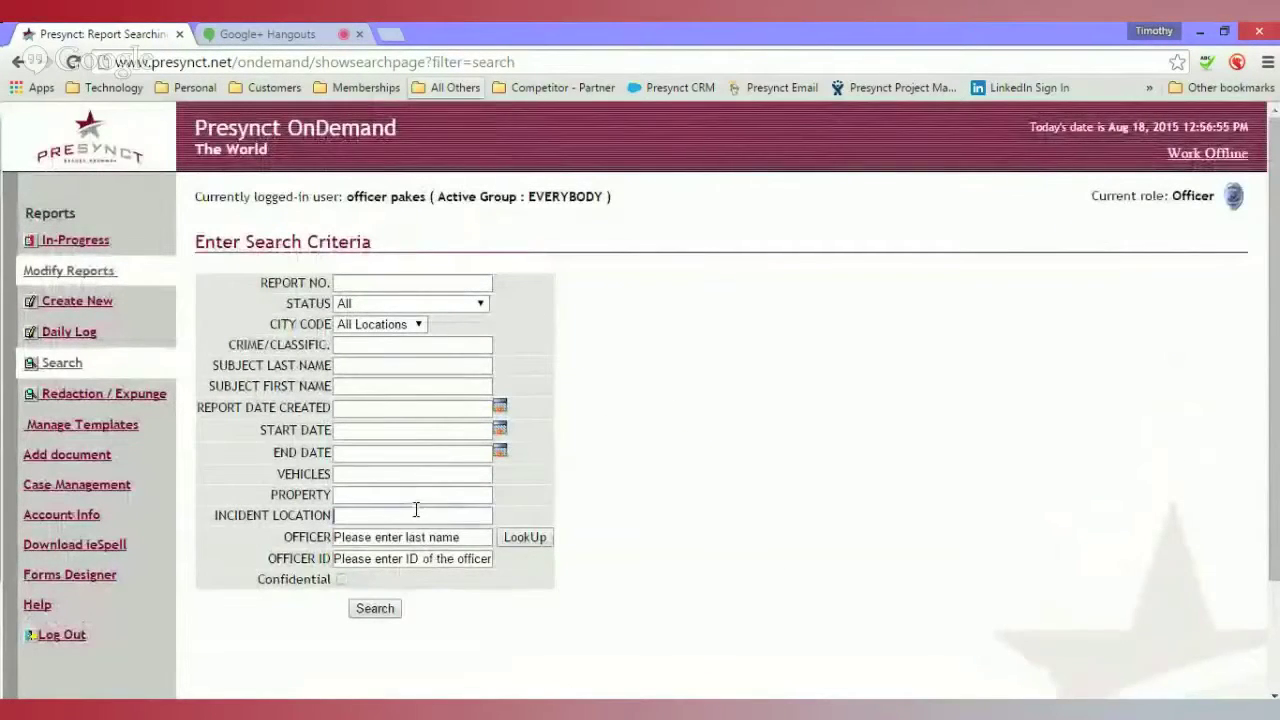
pyautogui.write('main street')
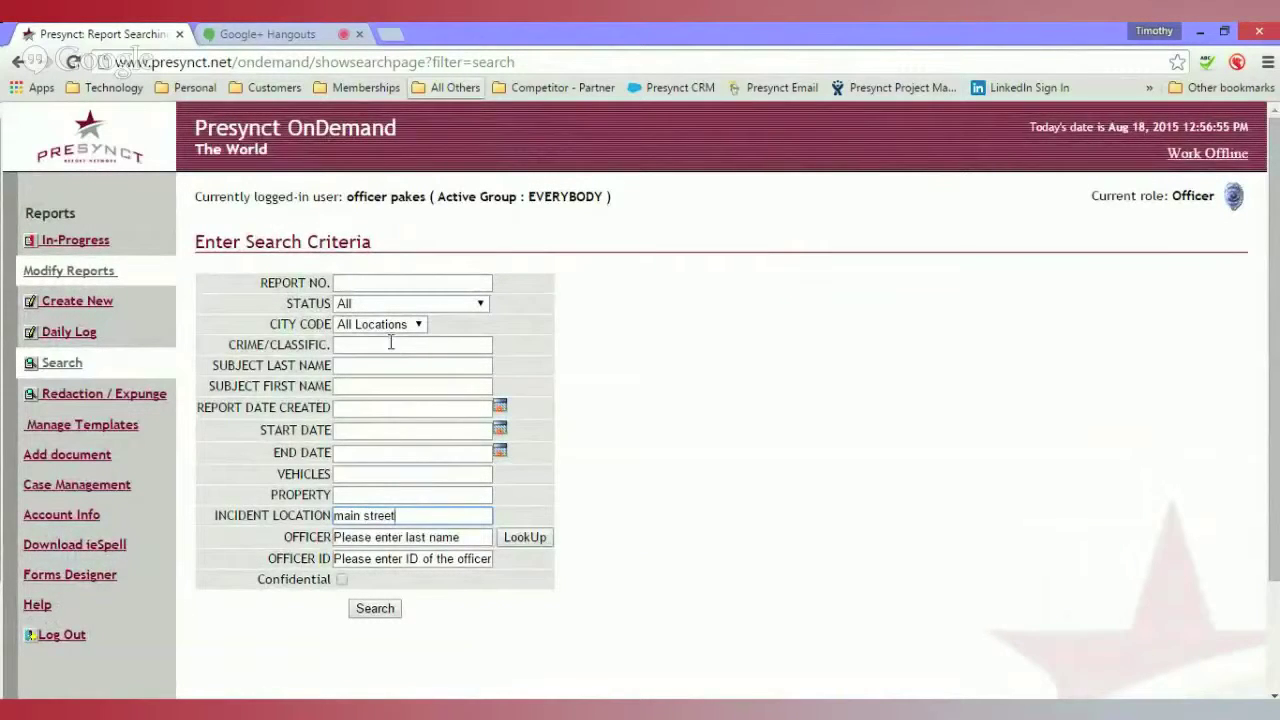
pyautogui.click(390, 343)
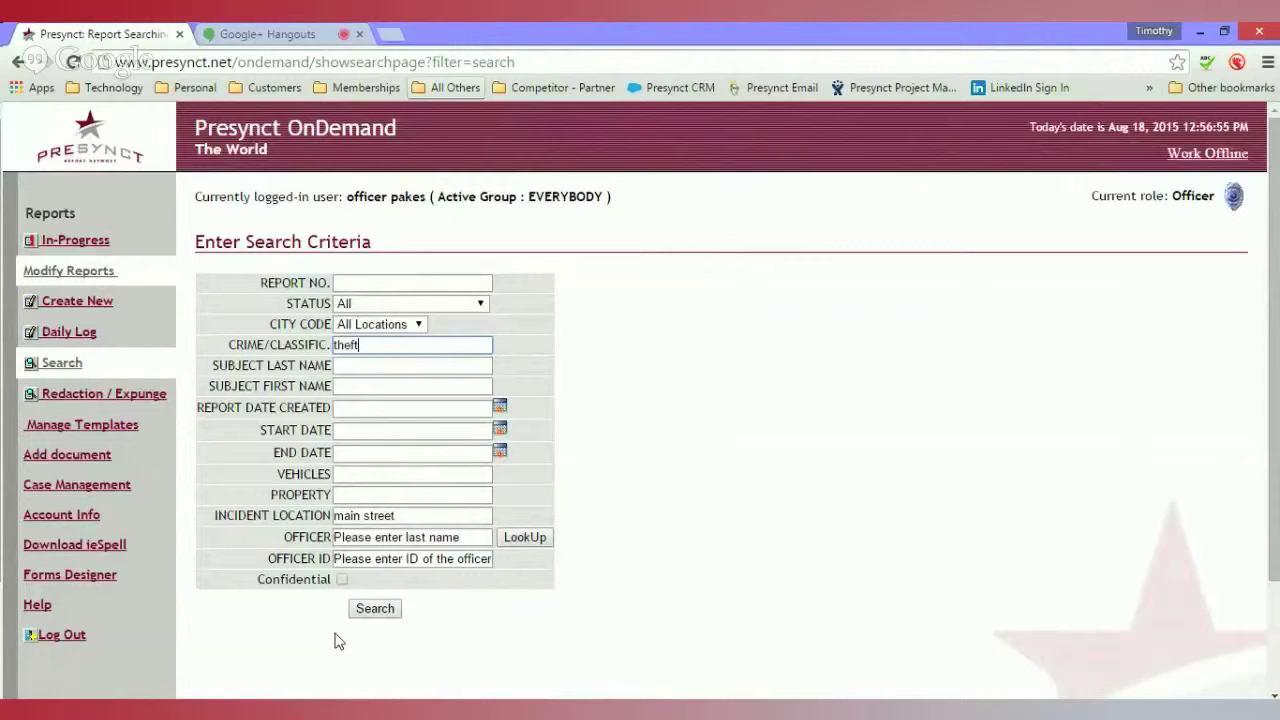
pyautogui.doubleClick(365, 515)
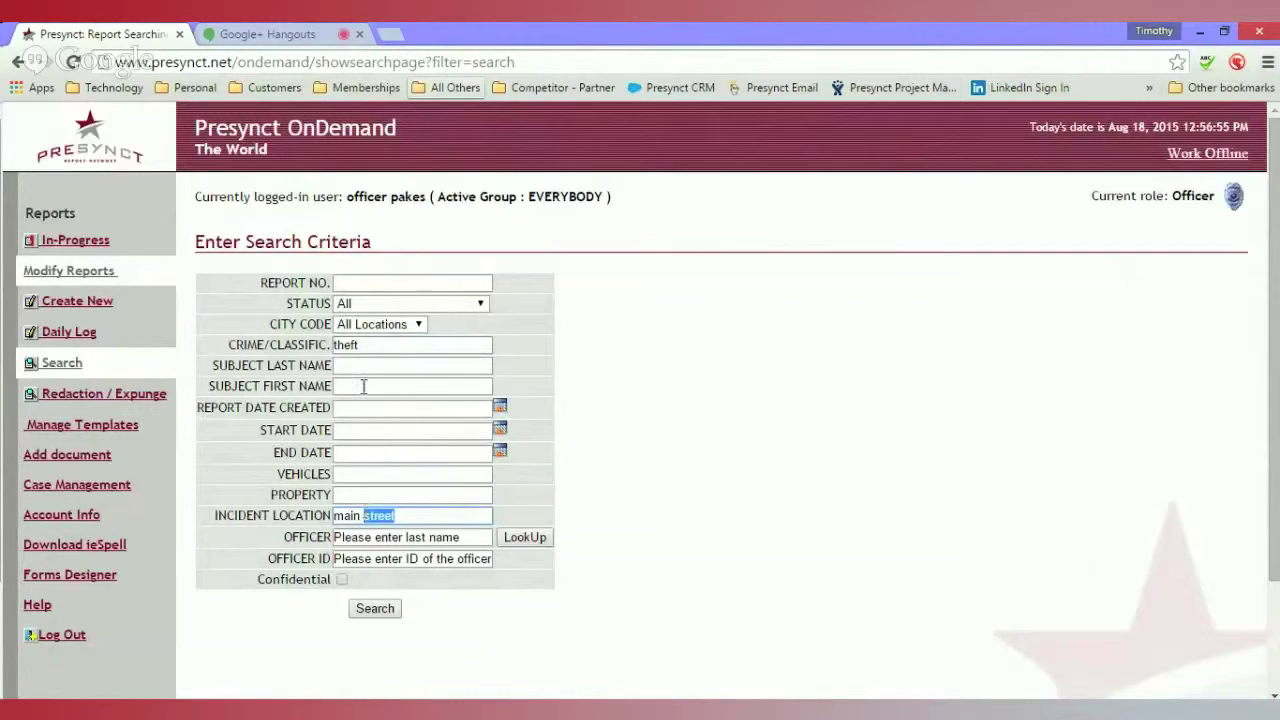
pyautogui.click(380, 345)
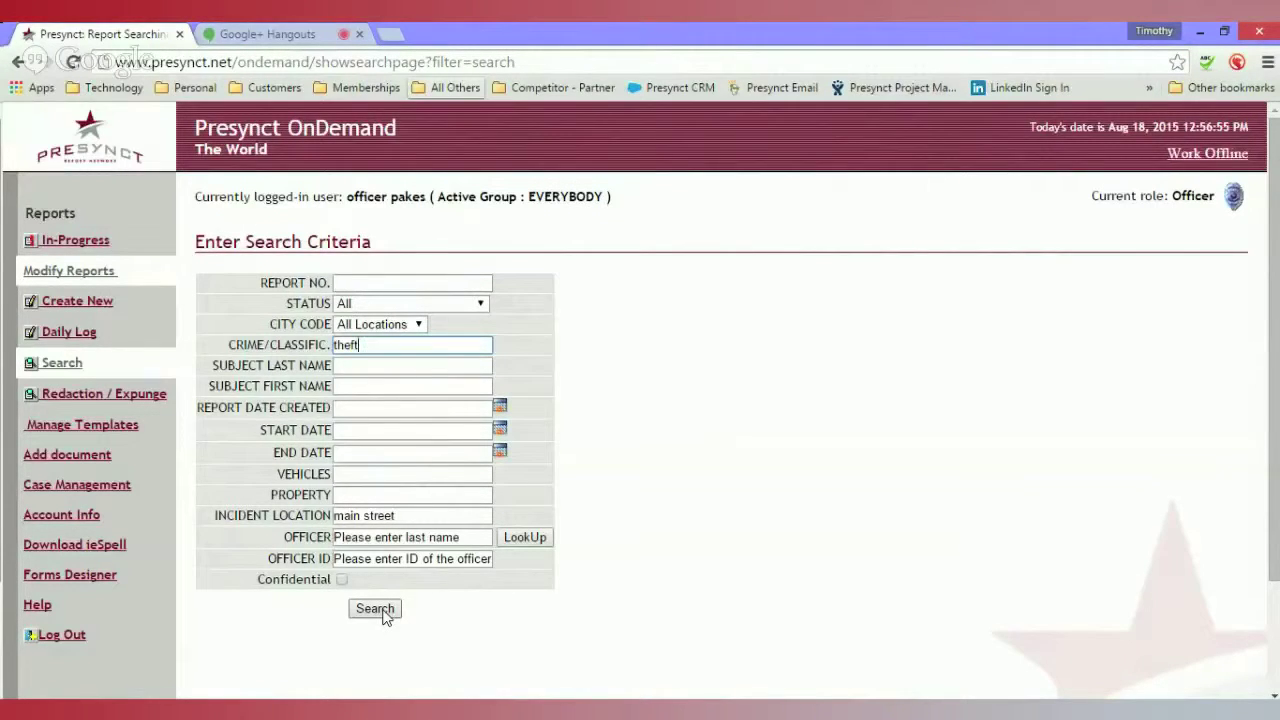
pyautogui.click(383, 610)
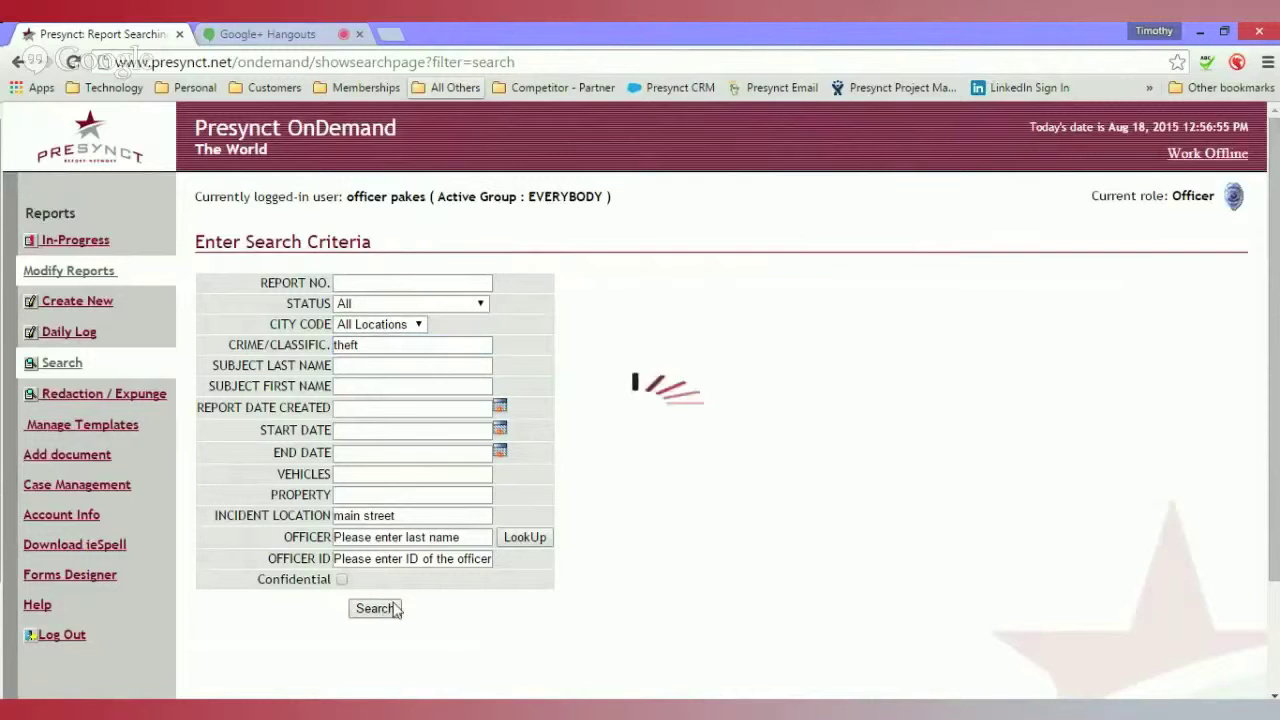
pyautogui.scroll(-3, 930, 341)
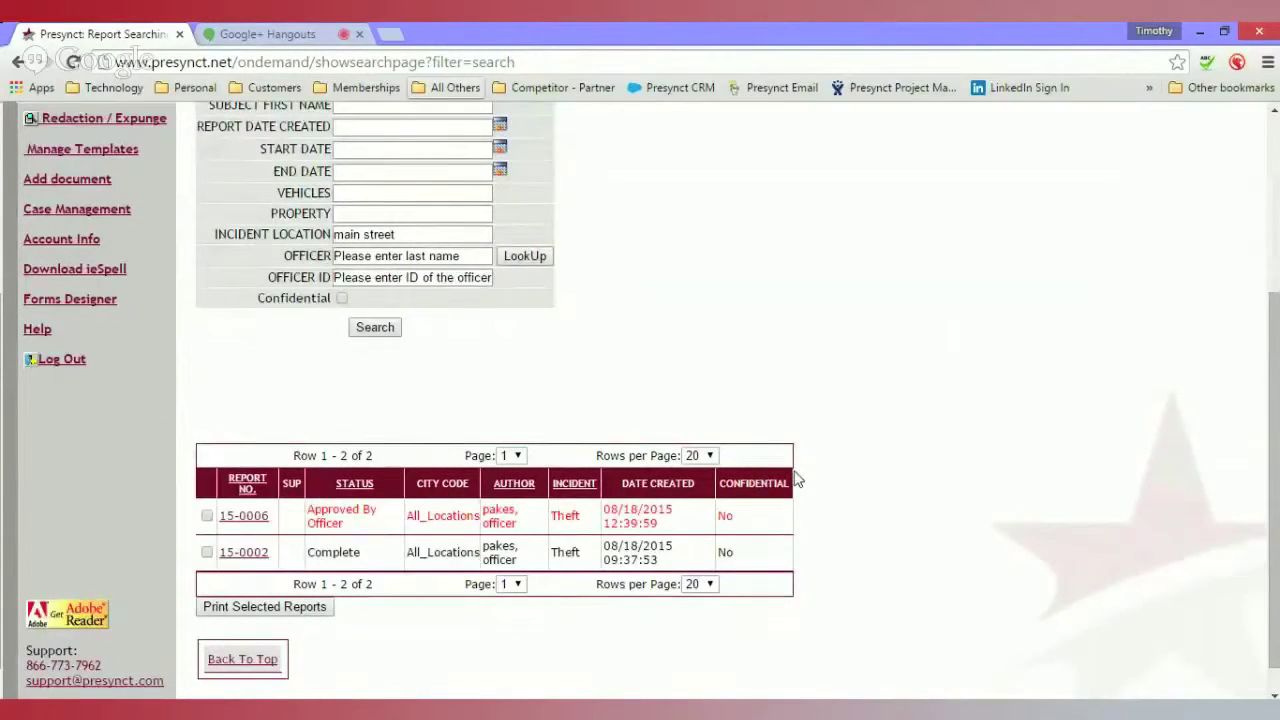
pyautogui.scroll(3, 792, 470)
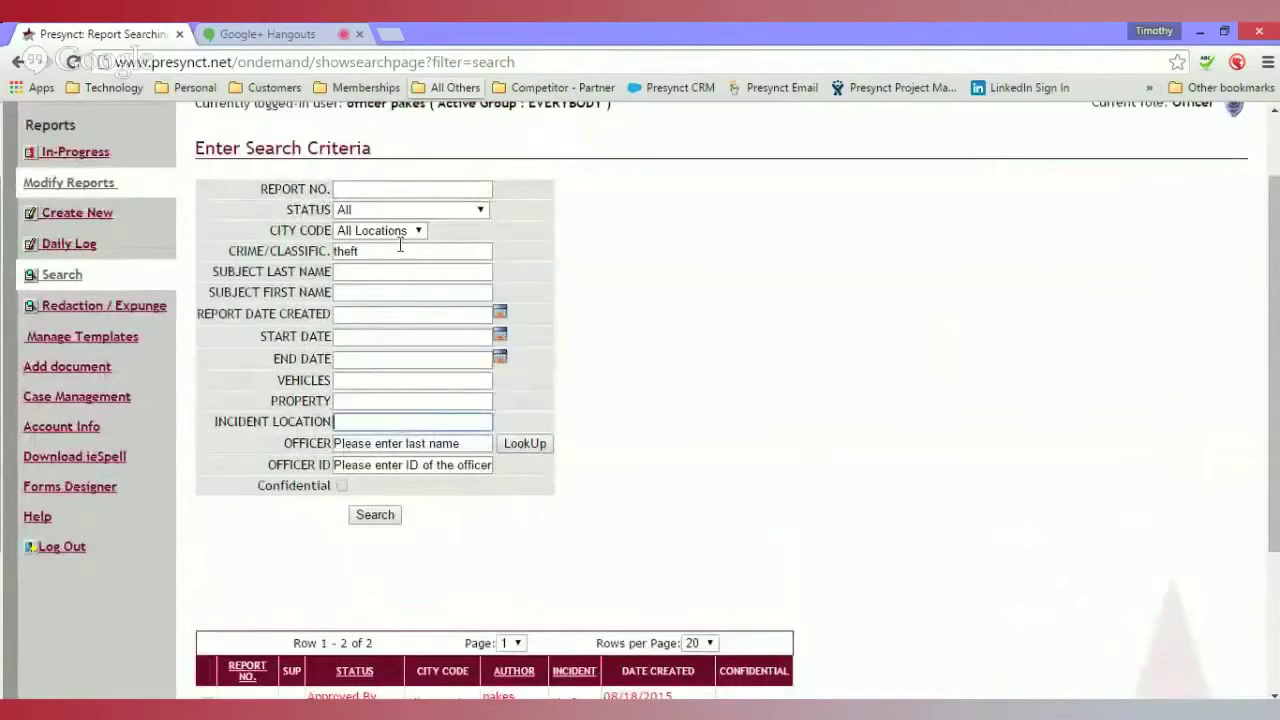
pyautogui.click(360, 380)
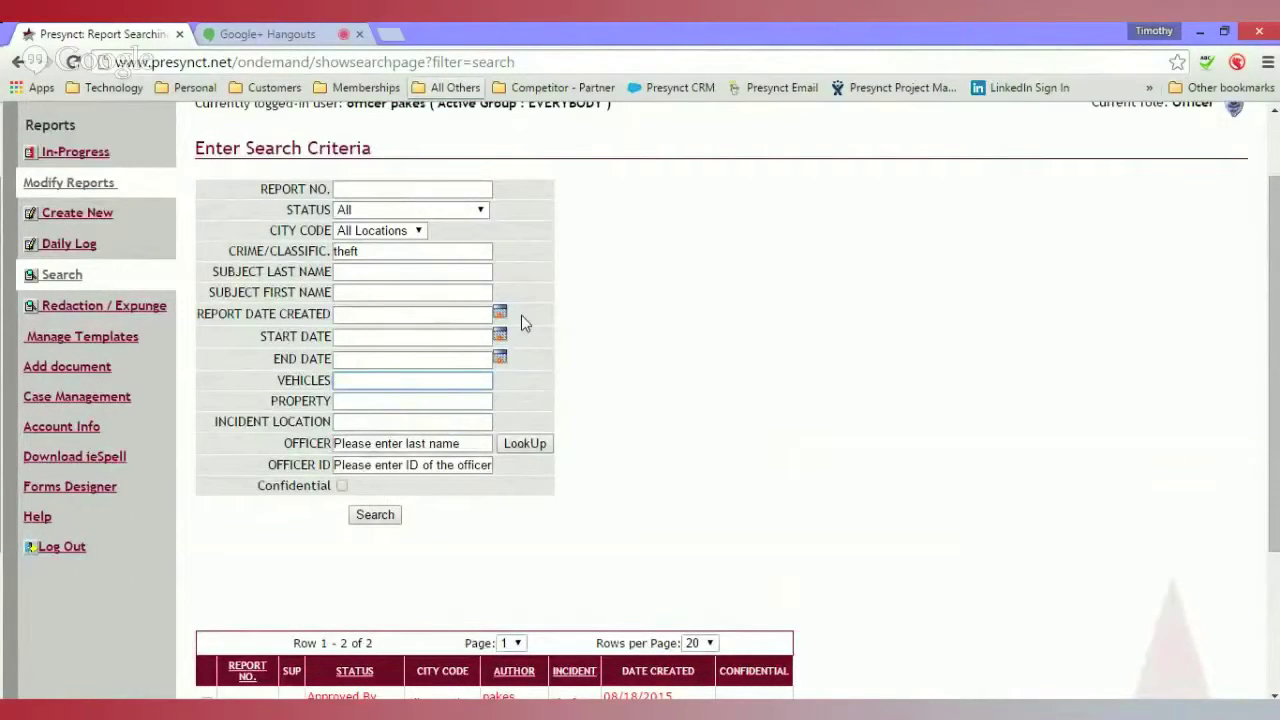
pyautogui.write('5rbc120')
pyautogui.click(378, 517)
pyautogui.scroll(-3, 652, 455)
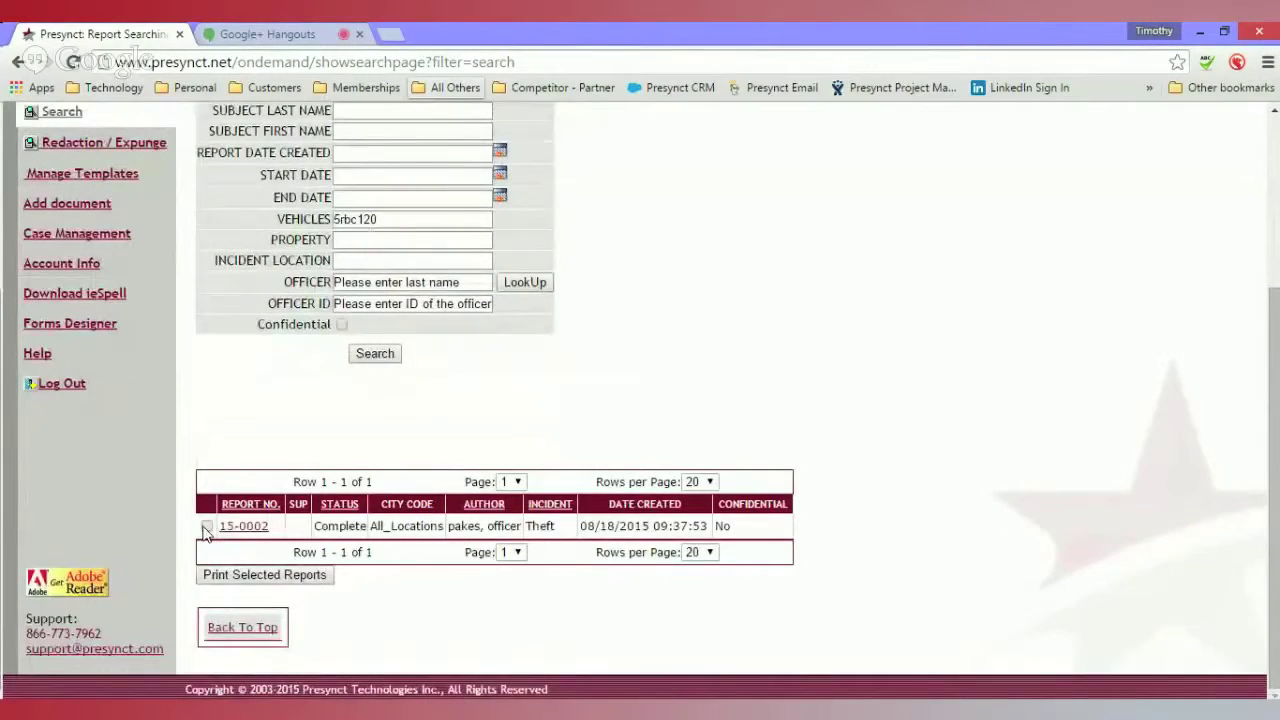
pyautogui.scroll(3, 433, 412)
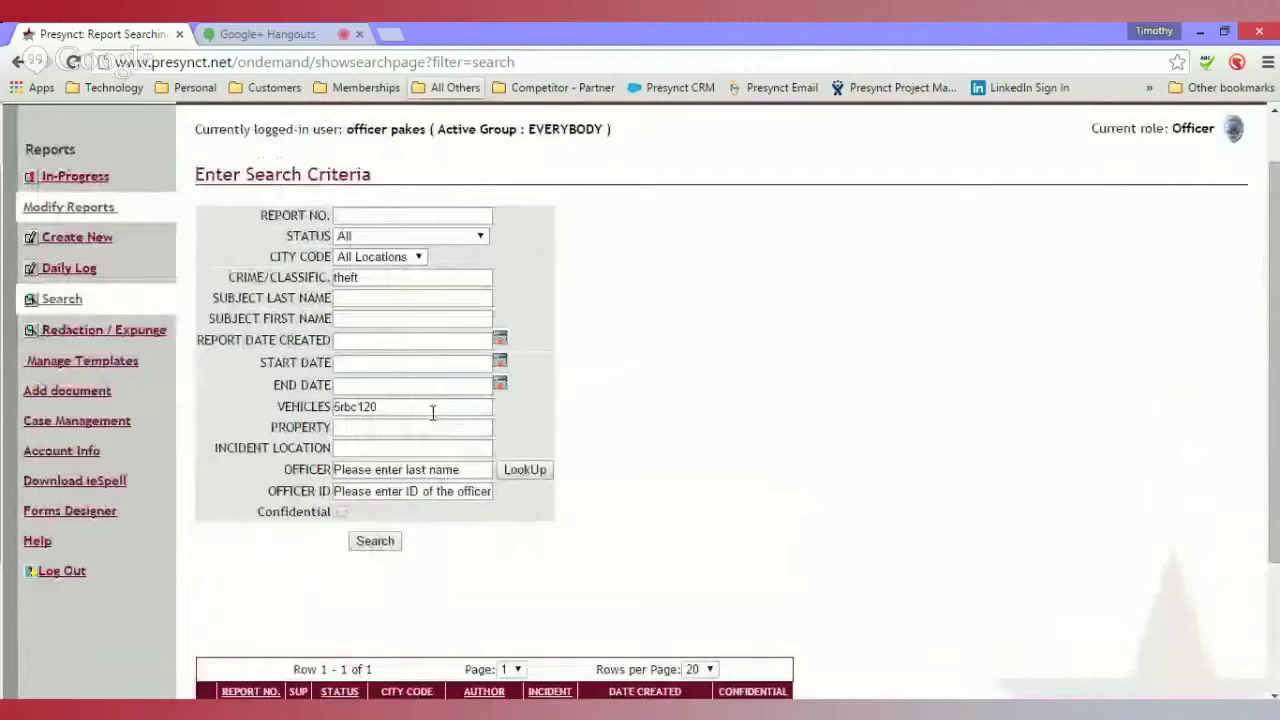
# - Tick report 15-0002, print it to bulkpdf.pdf and open the downloaded PDF
pyautogui.doubleClick(375, 277)
pyautogui.click(371, 406)
pyautogui.doubleClick(371, 406)
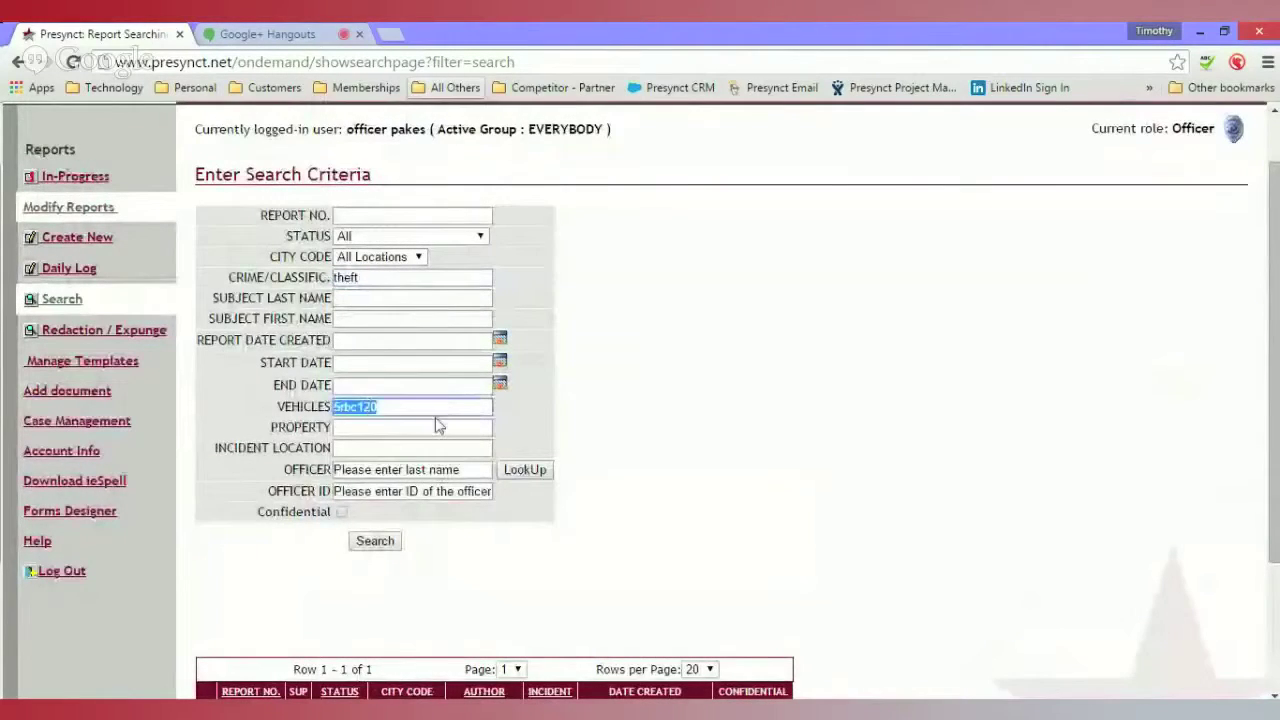
pyautogui.click(437, 427)
pyautogui.scroll(-3, 433, 446)
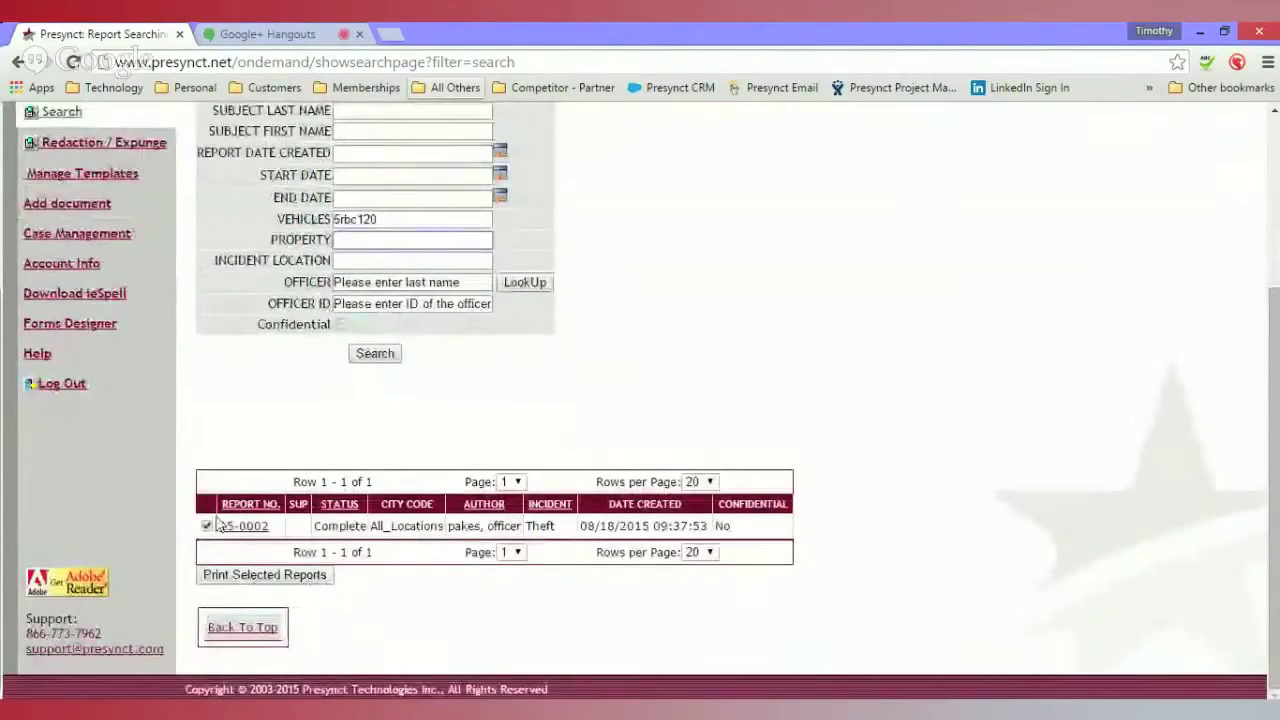
pyautogui.click(258, 576)
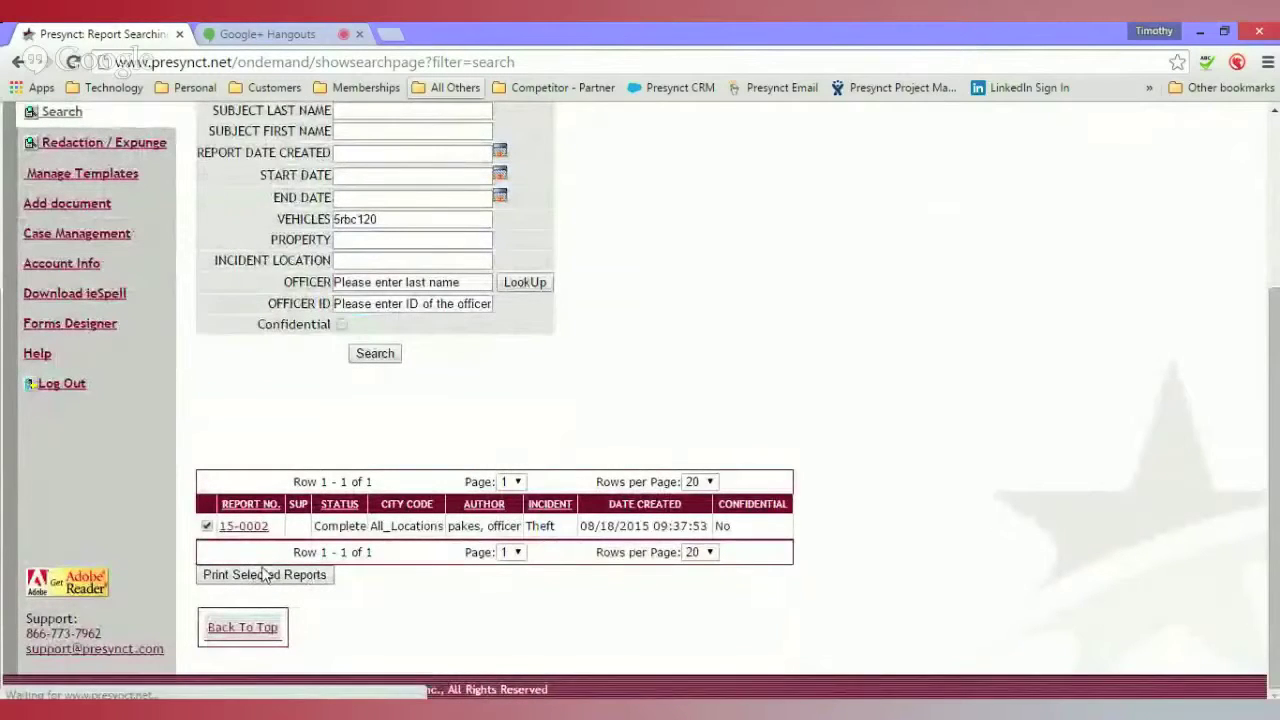
pyautogui.click(70, 684)
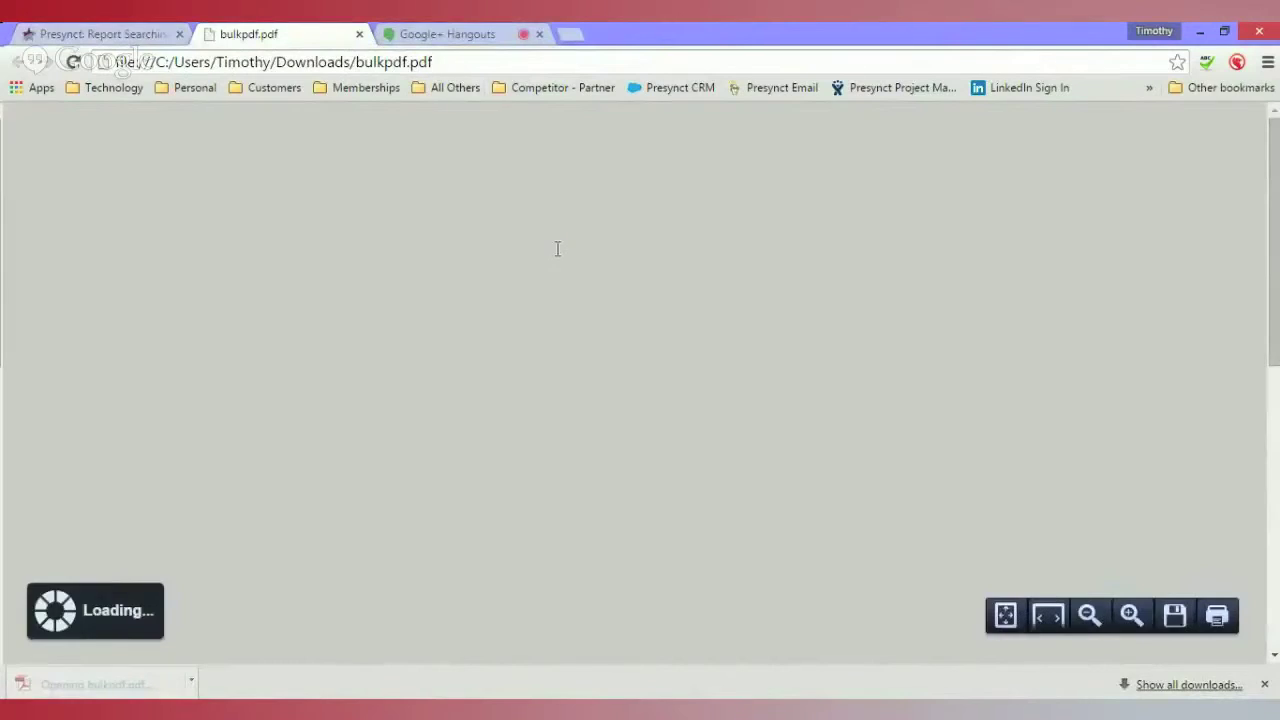
pyautogui.scroll(-3, 474, 376)
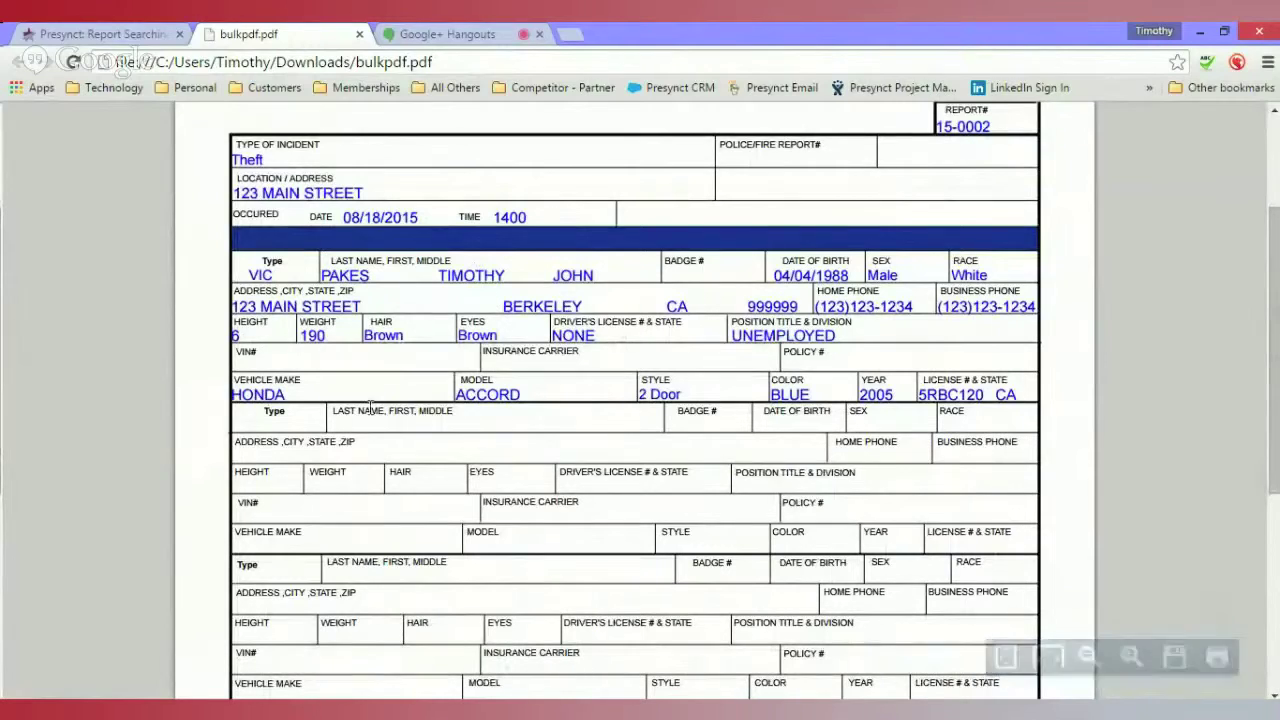
pyautogui.moveTo(920, 394); pyautogui.dragTo(973, 400)
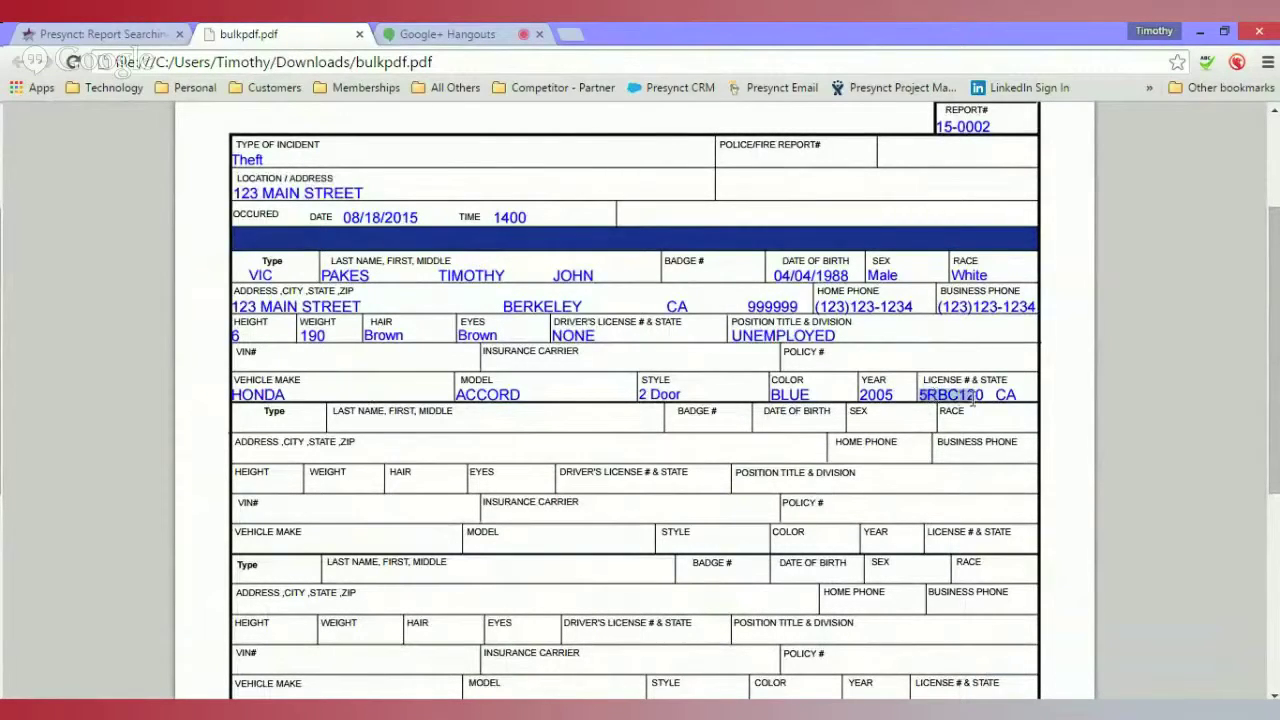
# - Close the PDF and delete the crime classification and vehicle plate criteria
pyautogui.click(359, 34)
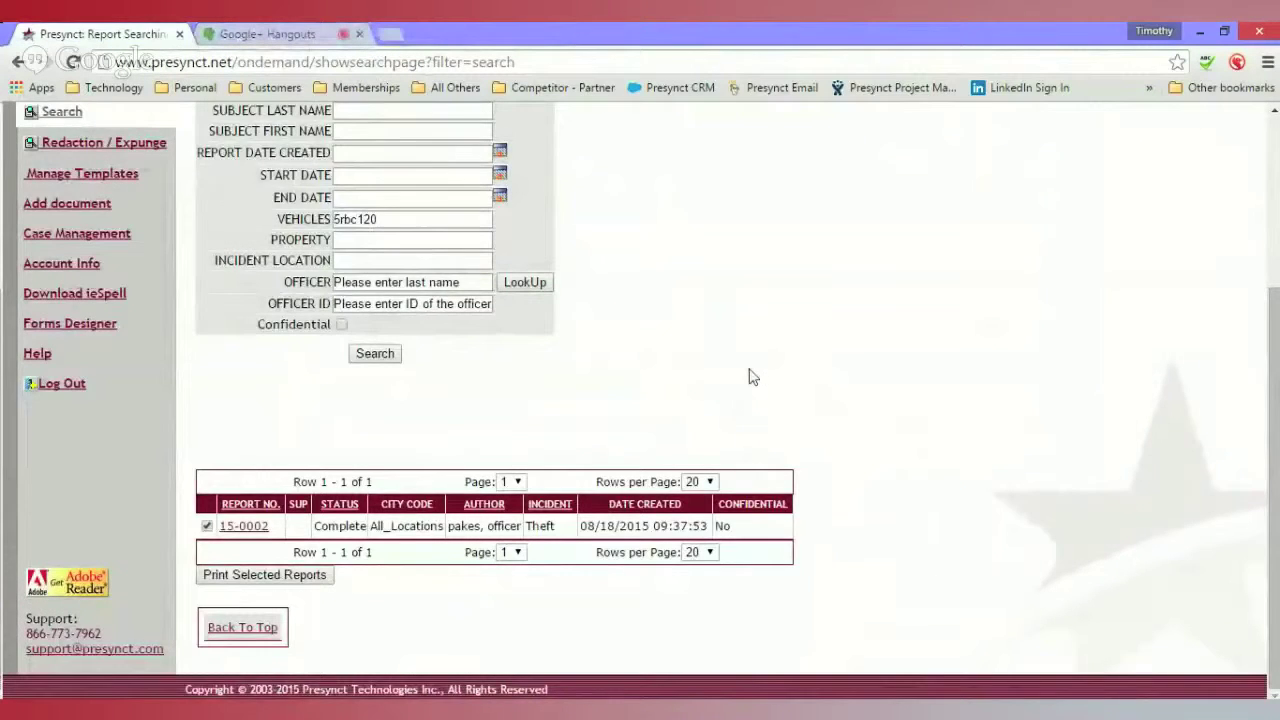
pyautogui.scroll(2, 752, 374)
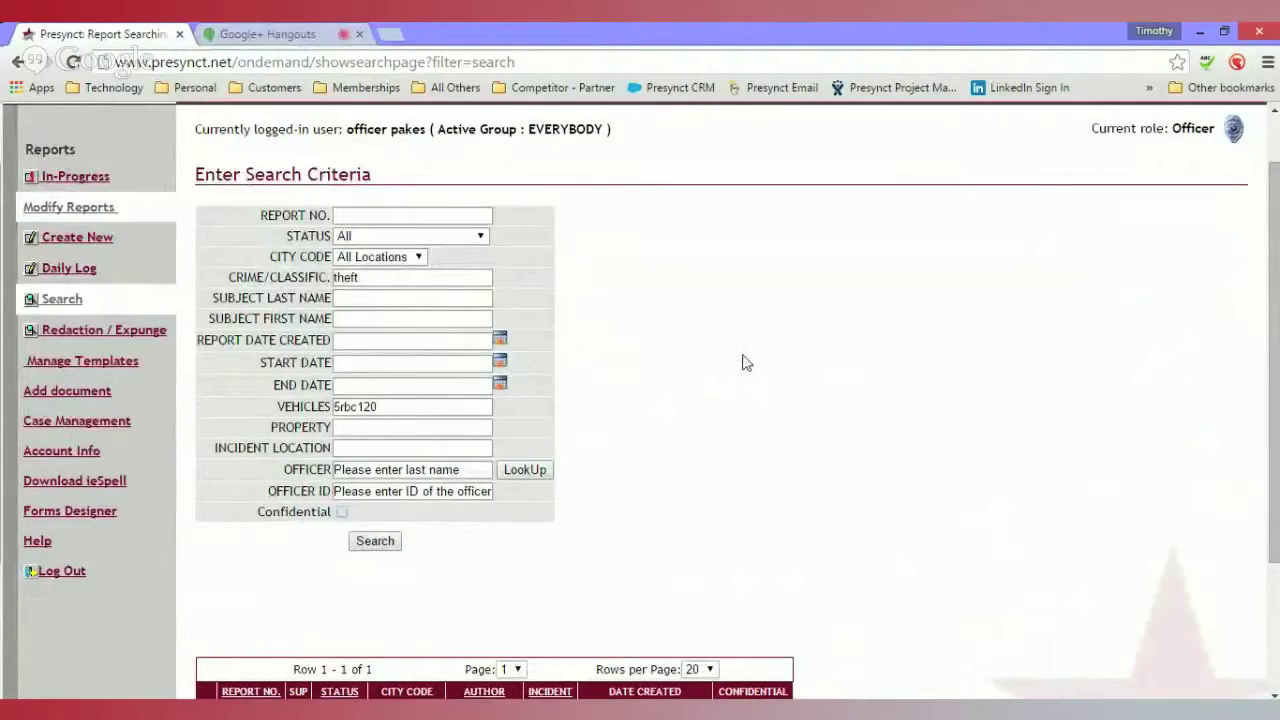
pyautogui.click(482, 276)
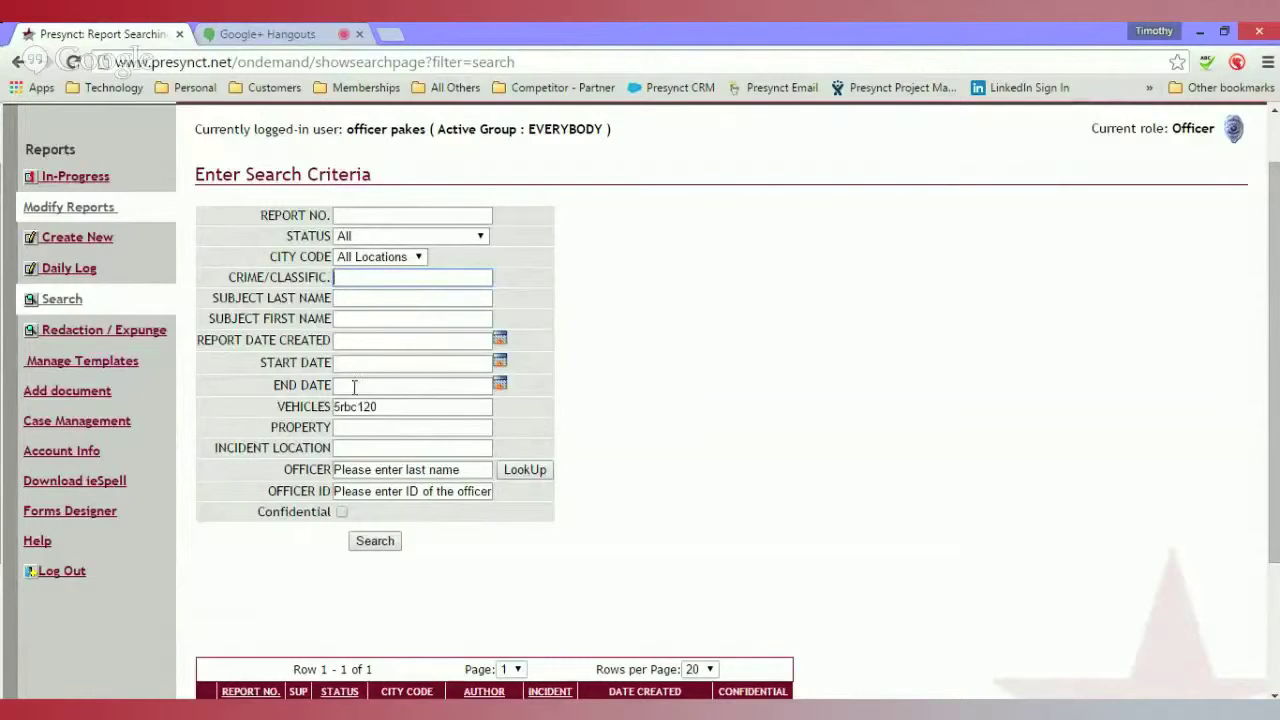
pyautogui.click(397, 410)
pyautogui.press('BackSpace')
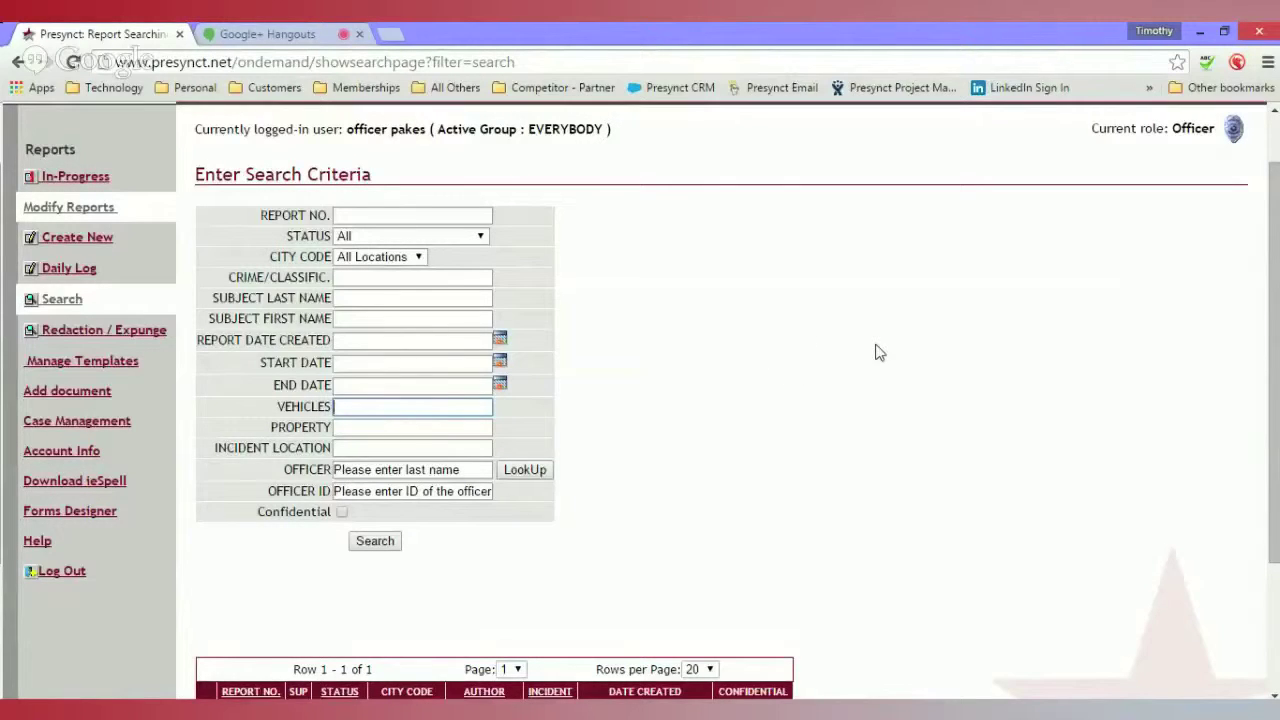
# - Reload the search page from the left menu so it shows empty criteria and no results
pyautogui.scroll(-2, 850, 422)
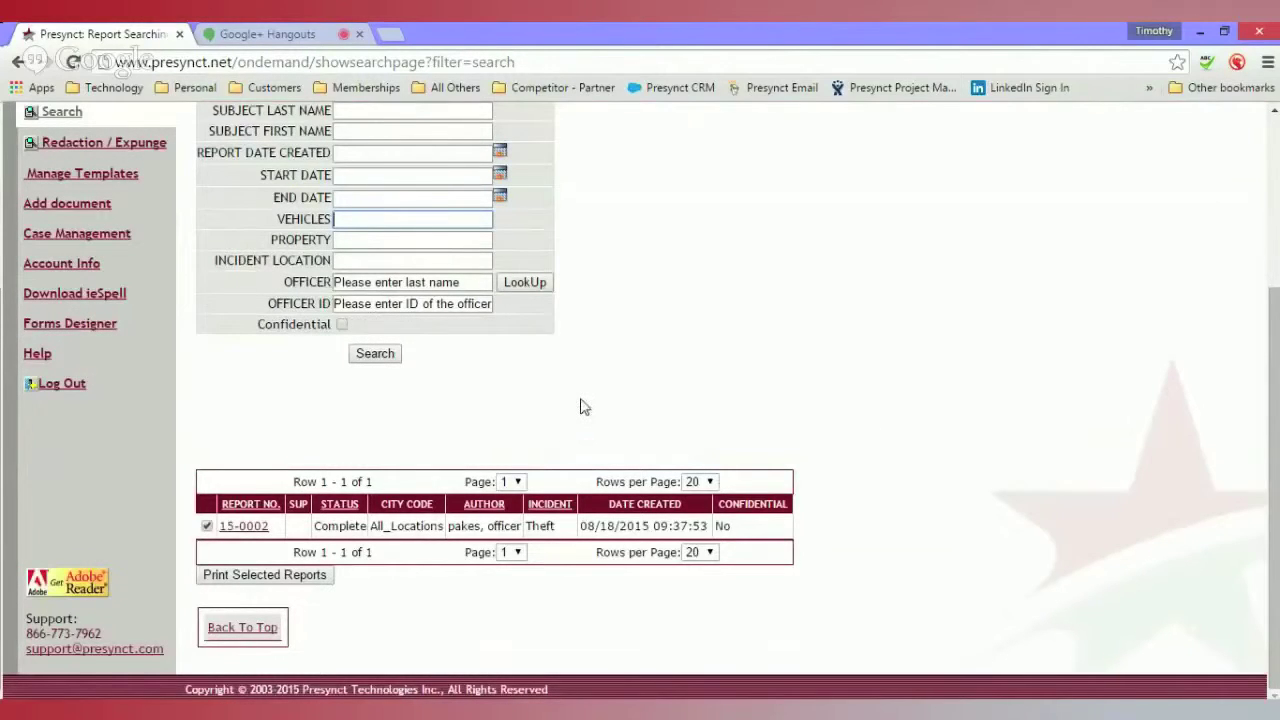
pyautogui.scroll(2, 612, 481)
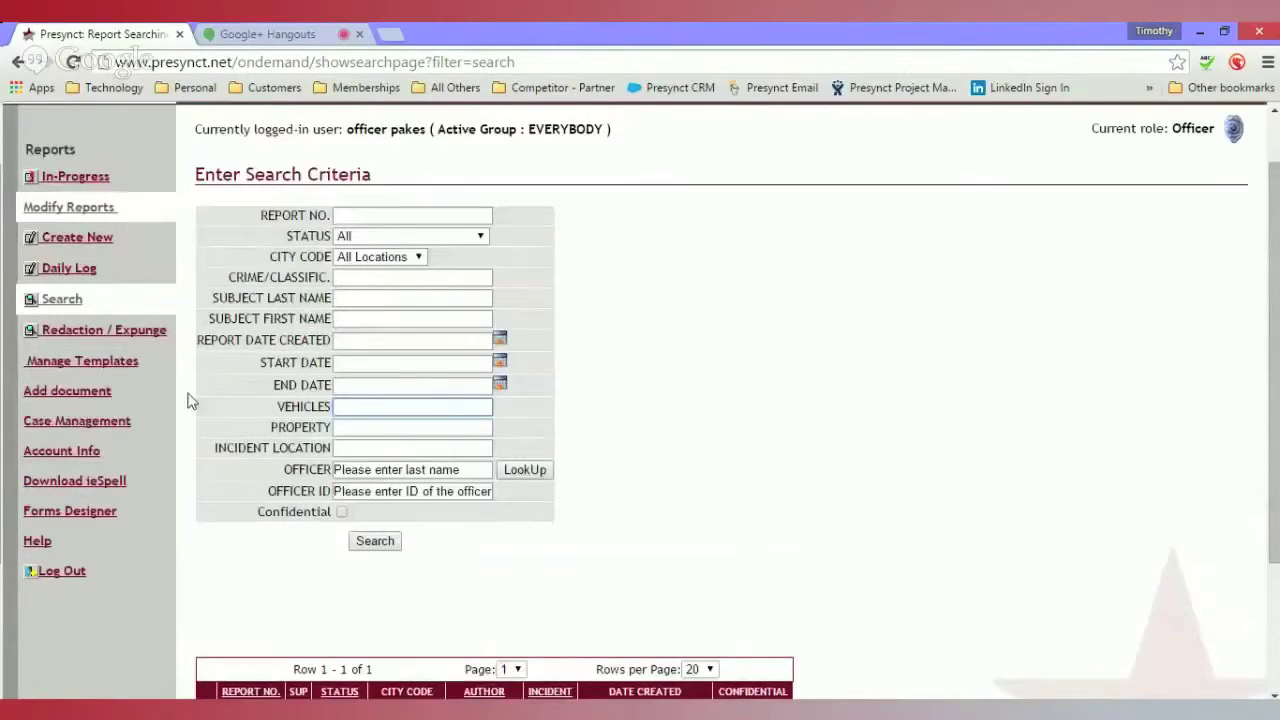
pyautogui.click(70, 300)
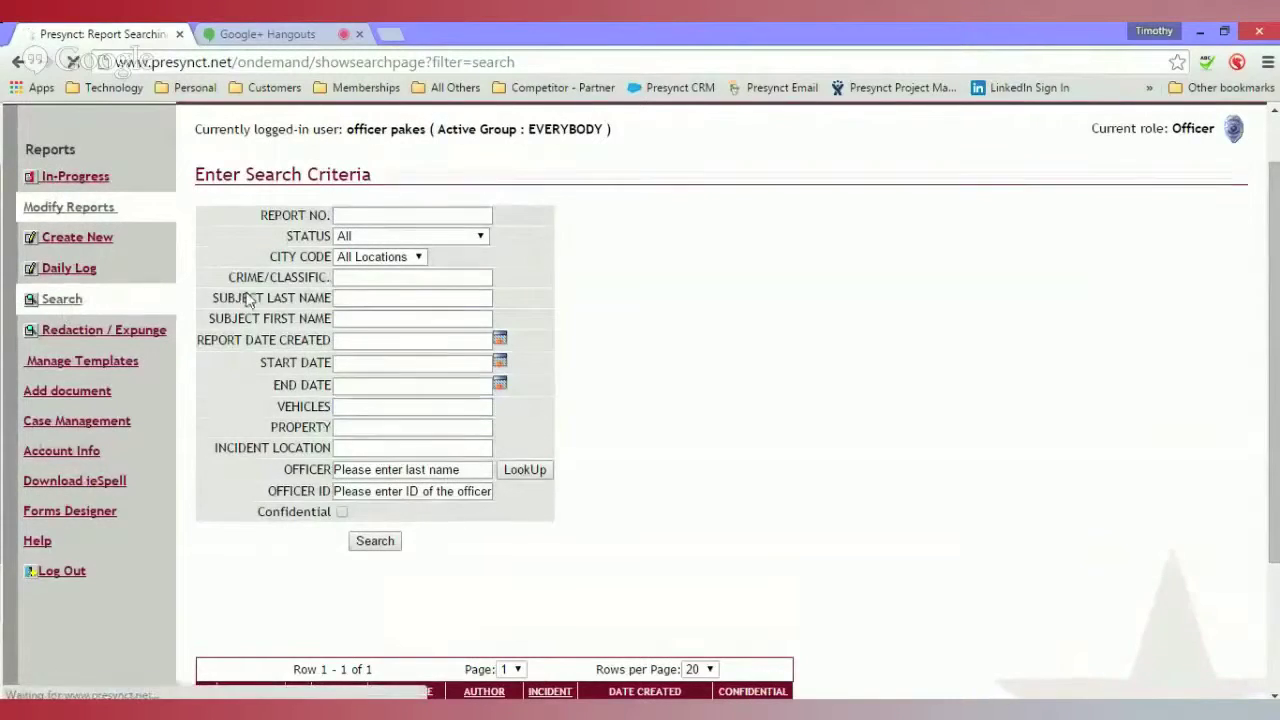
pyautogui.scroll(-2, 666, 331)
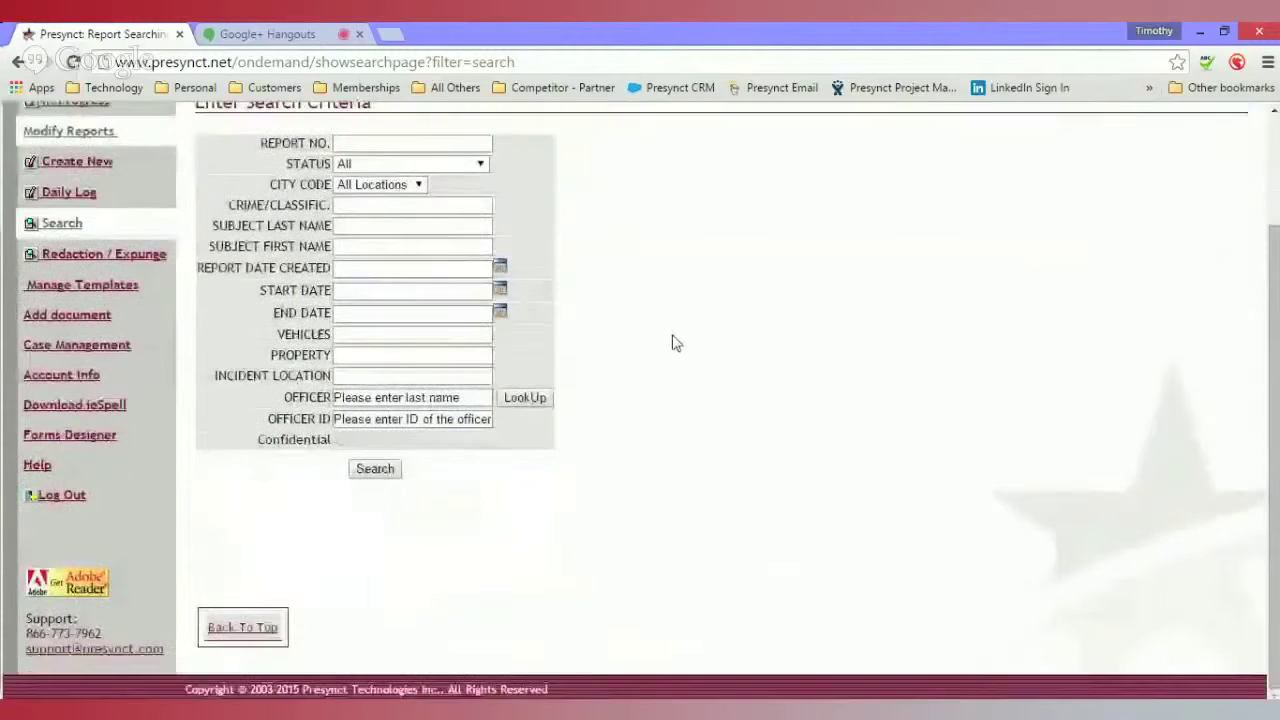